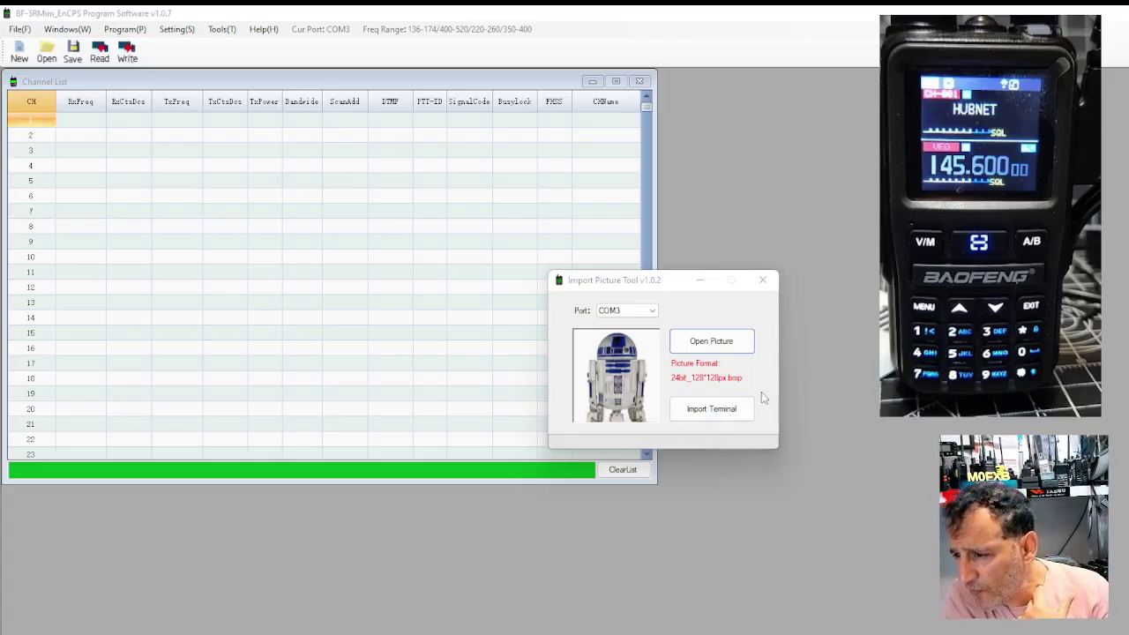
Import the R2-D2 picture to the radio on COM3 as the boot image and dismiss Import Success.
click(710, 410)
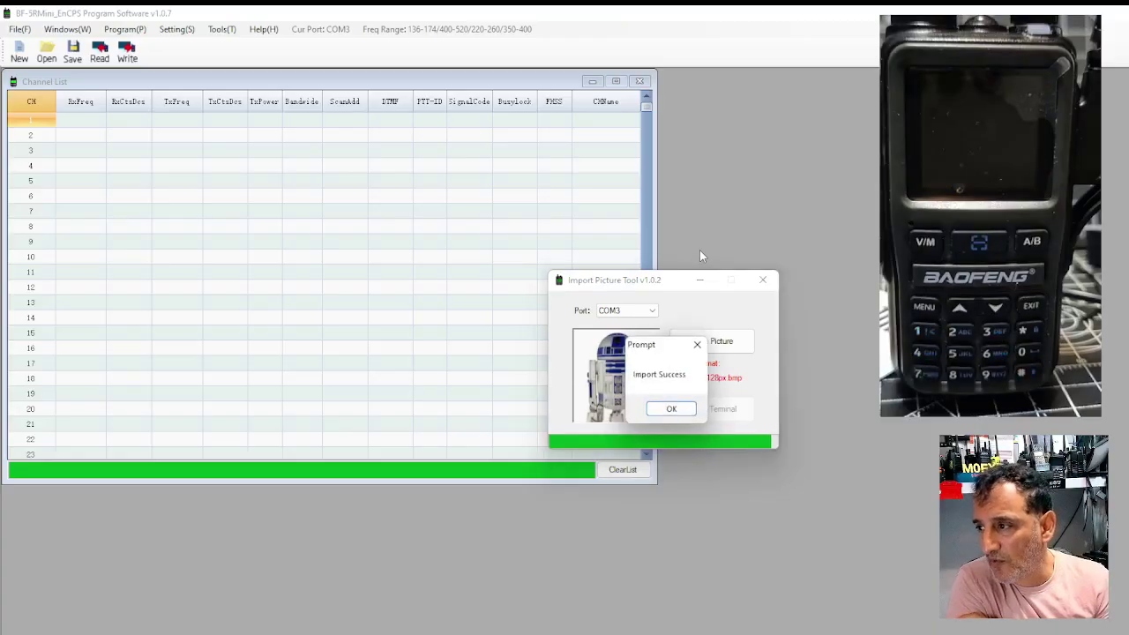
click(696, 344)
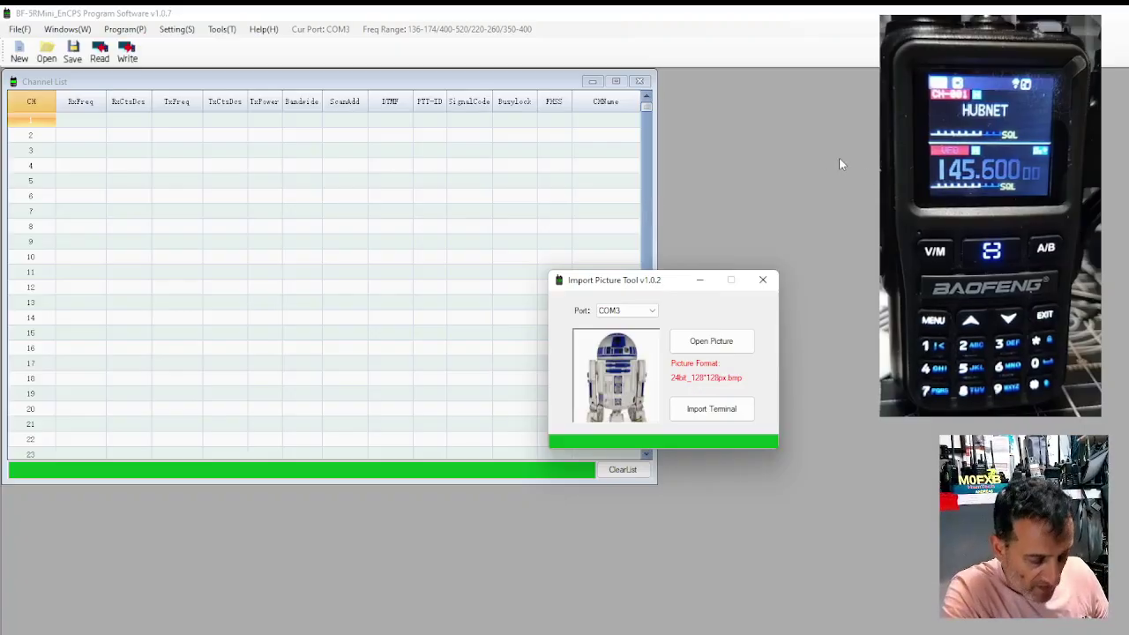
click(827, 112)
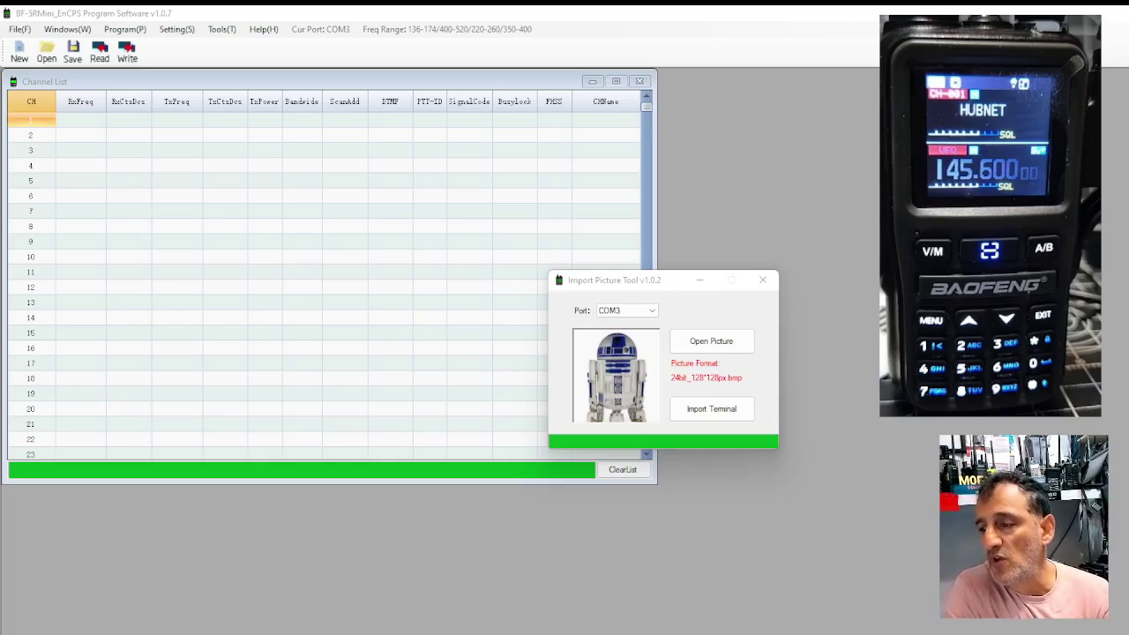
Open the r2d2bbbb image from the MY VIDEOS folder on drive D: in Paint.
key(alt+Tab)
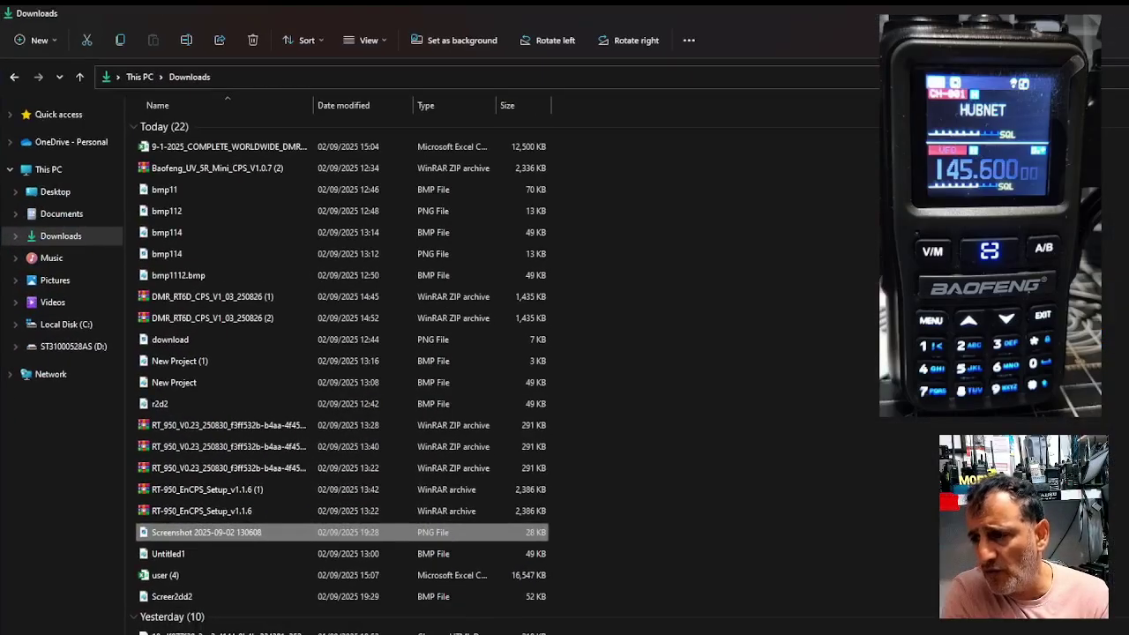
click(93, 347)
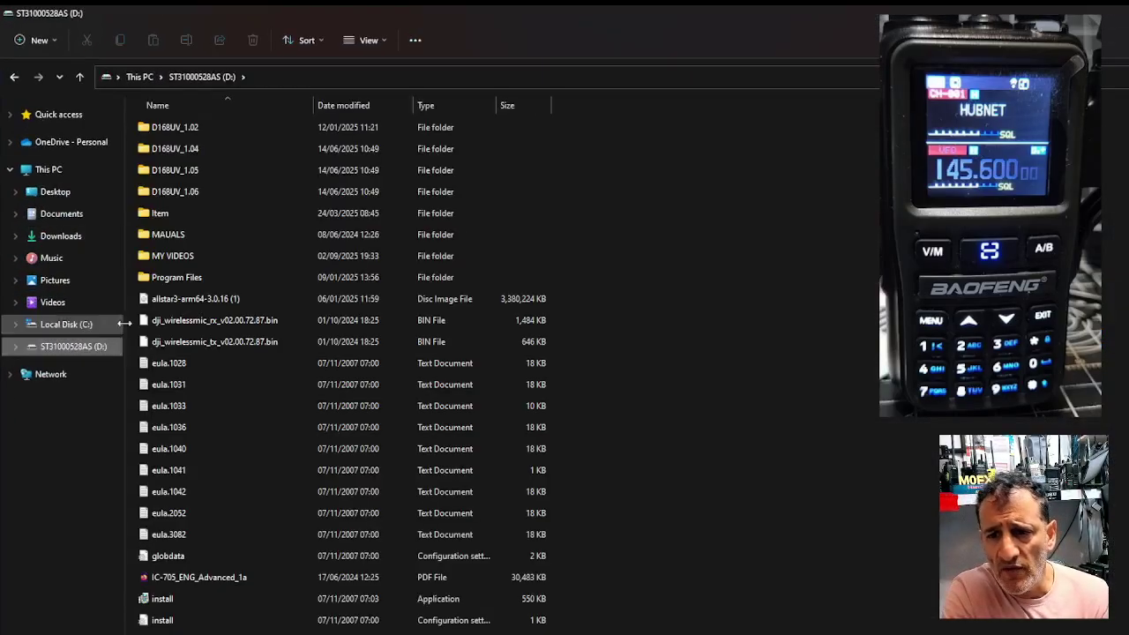
double_click(209, 267)
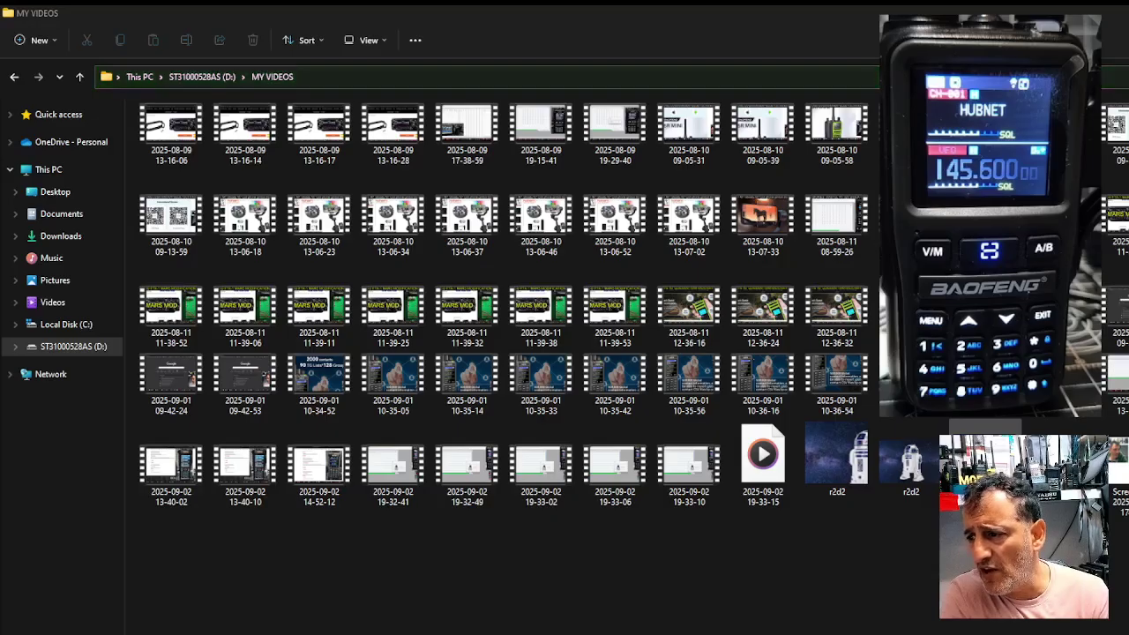
right_click(1118, 468)
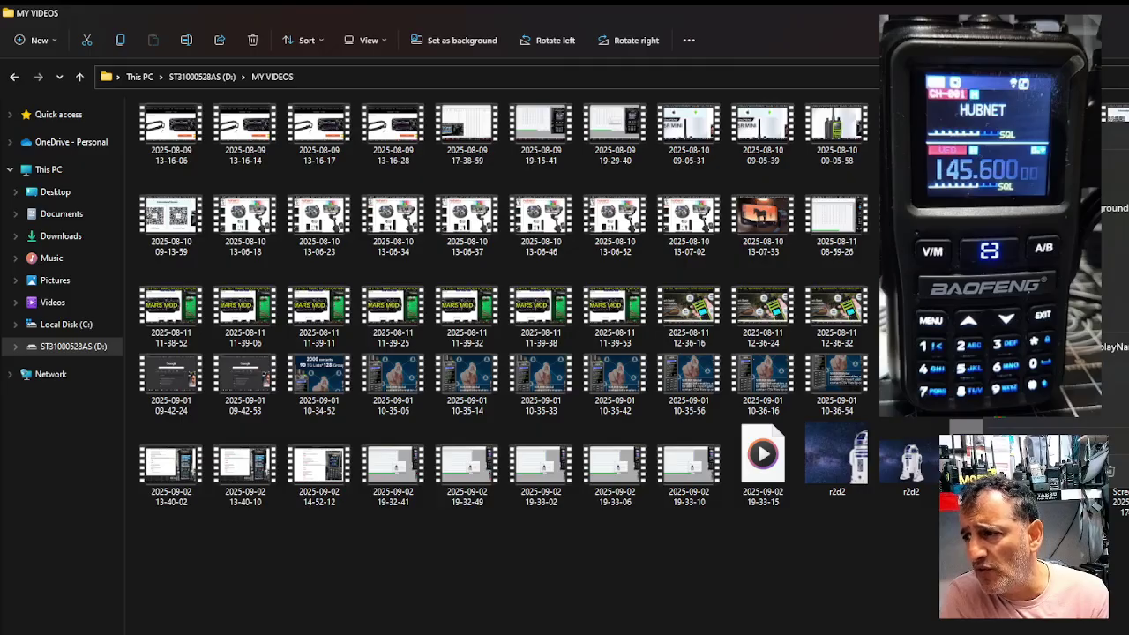
mouse_move(1122, 186)
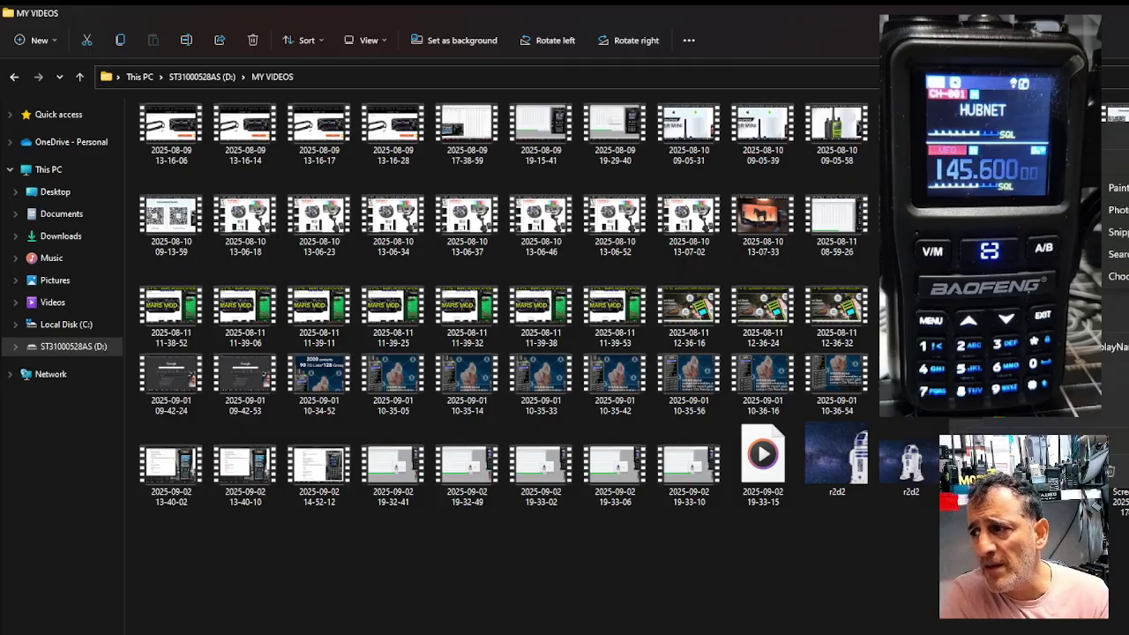
key(Escape)
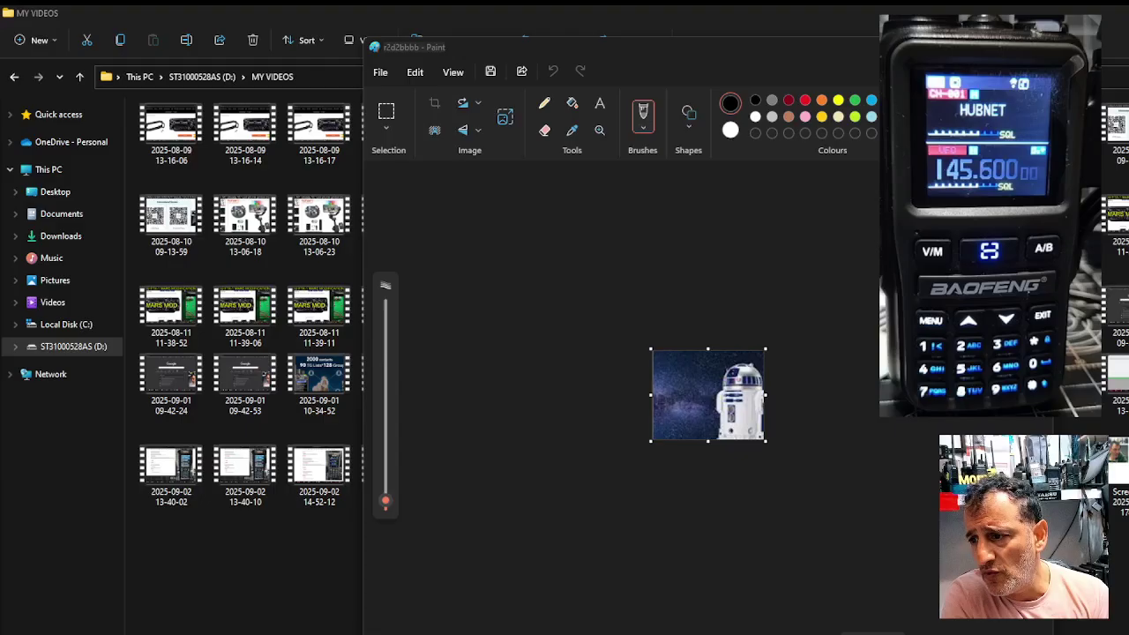
Change the r2d2 image width from 160 to 128 pixels in Image properties.
click(380, 73)
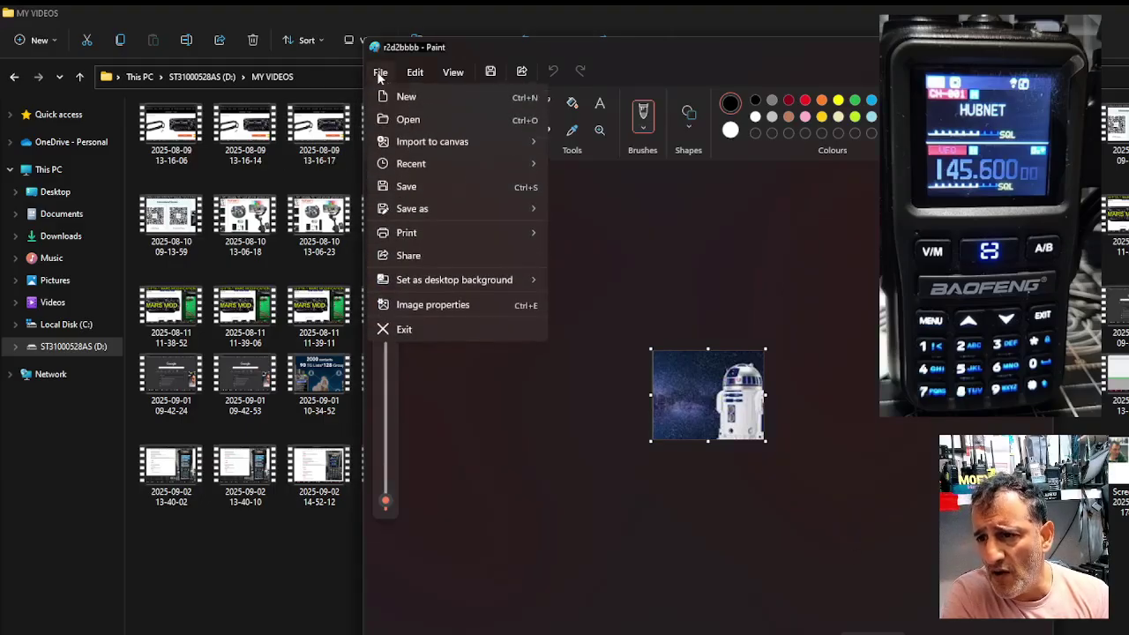
click(418, 313)
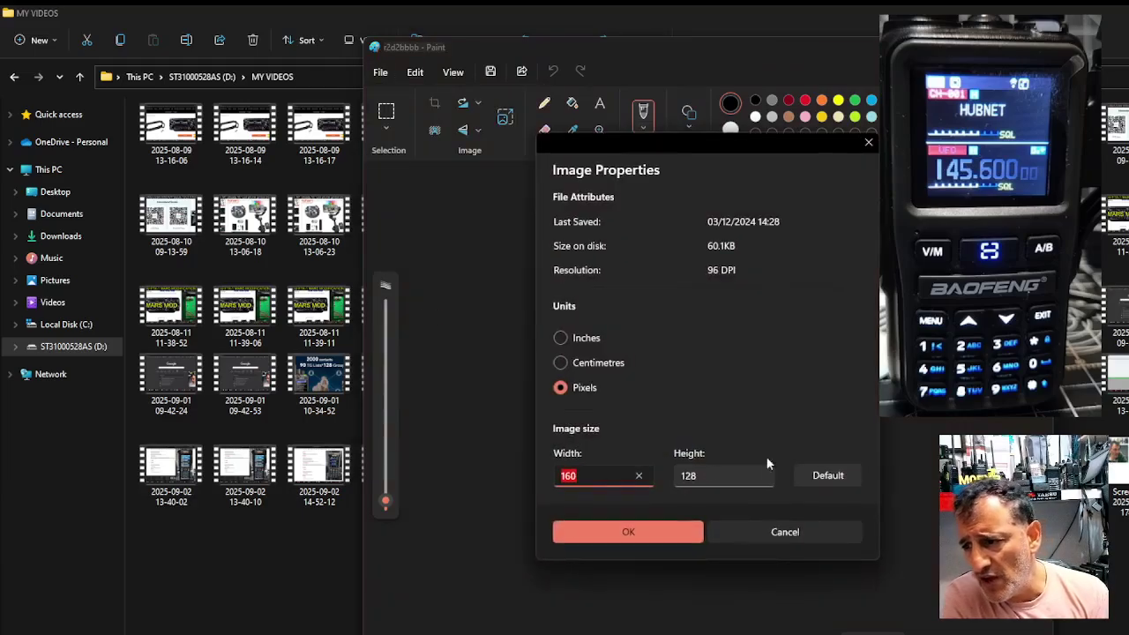
click(578, 480)
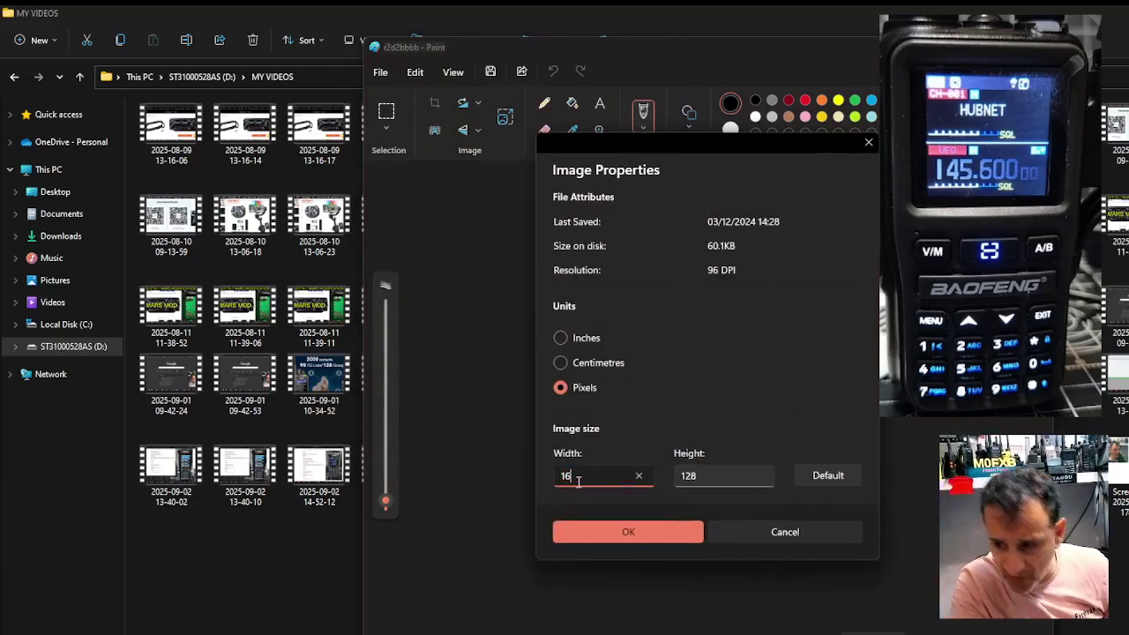
key(BackSpace)
key(BackSpace)
text(1)
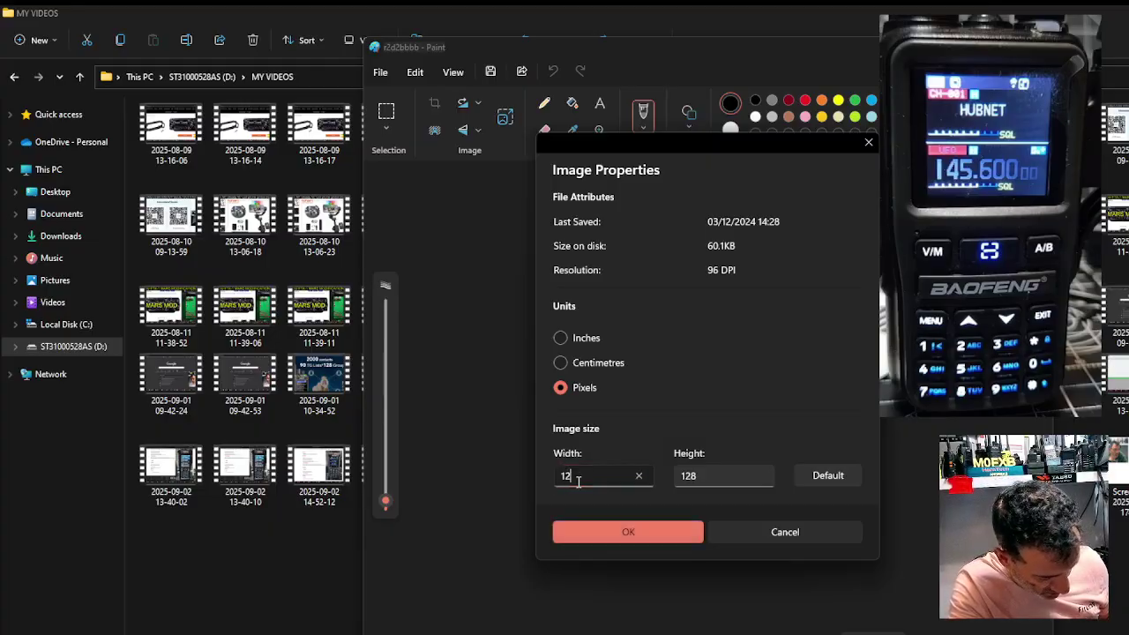
click(689, 478)
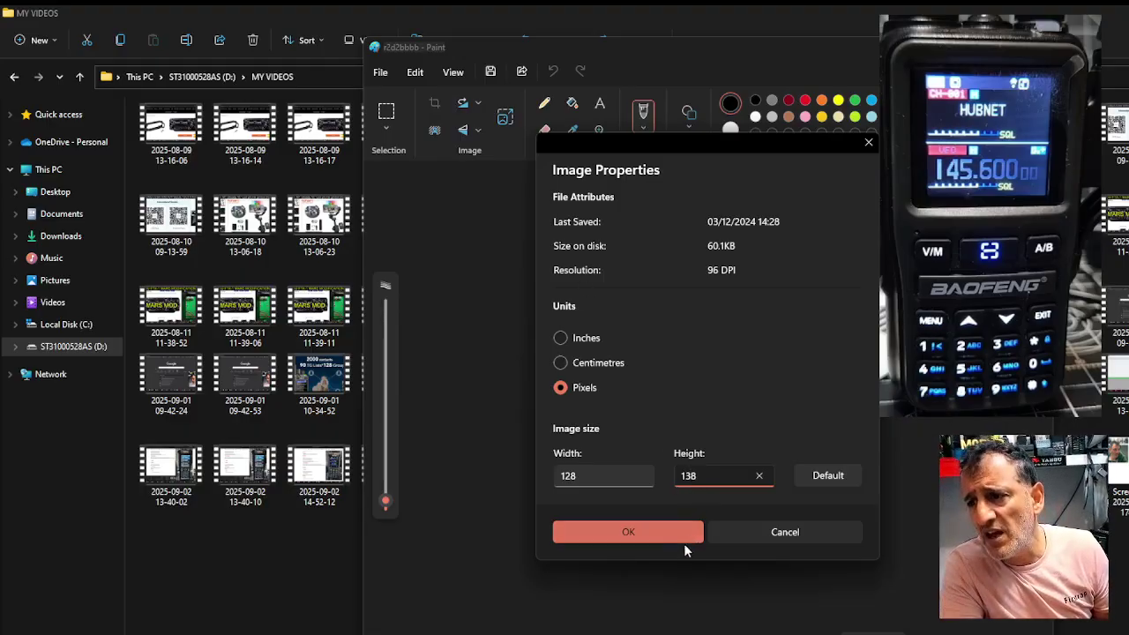
click(653, 532)
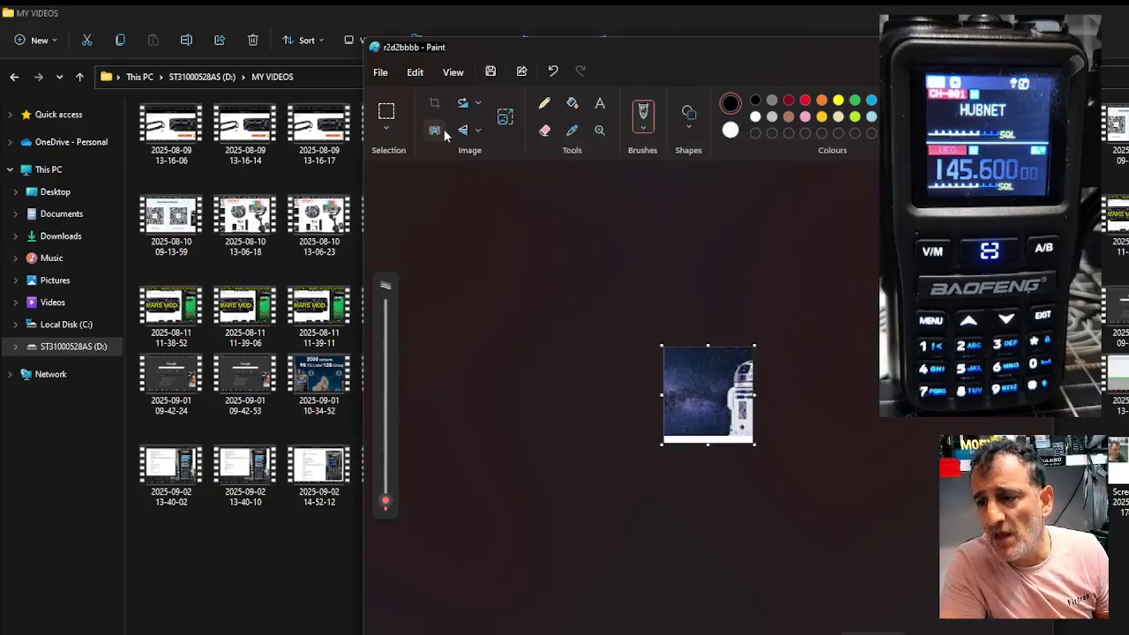
Save the picture as BMP r2d2bbbb in Downloads and close Paint.
click(379, 74)
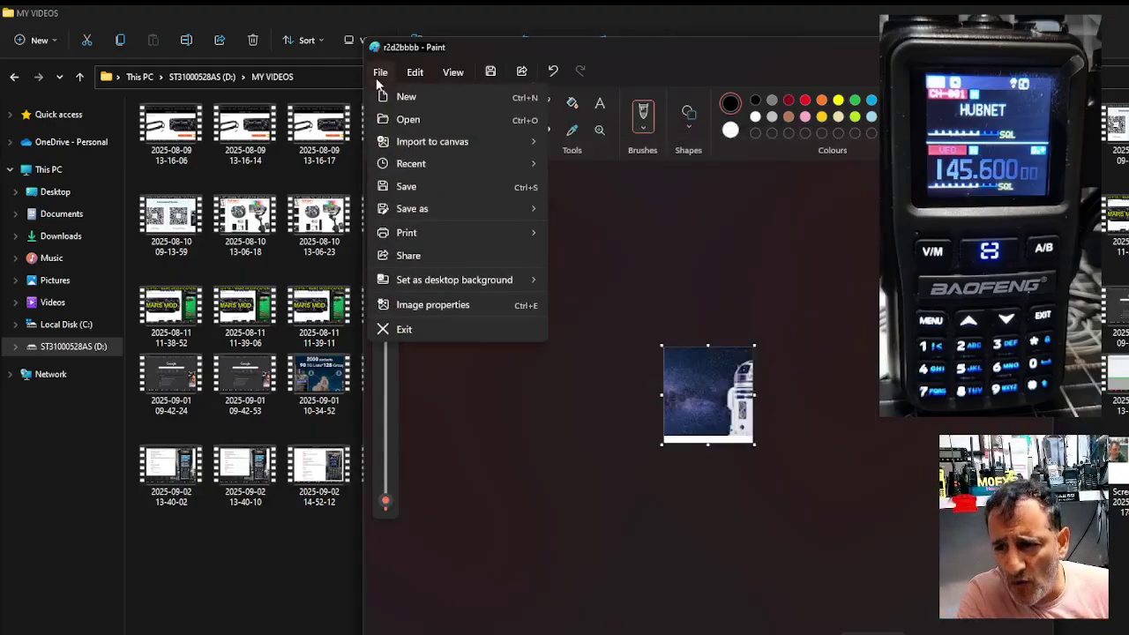
mouse_move(436, 215)
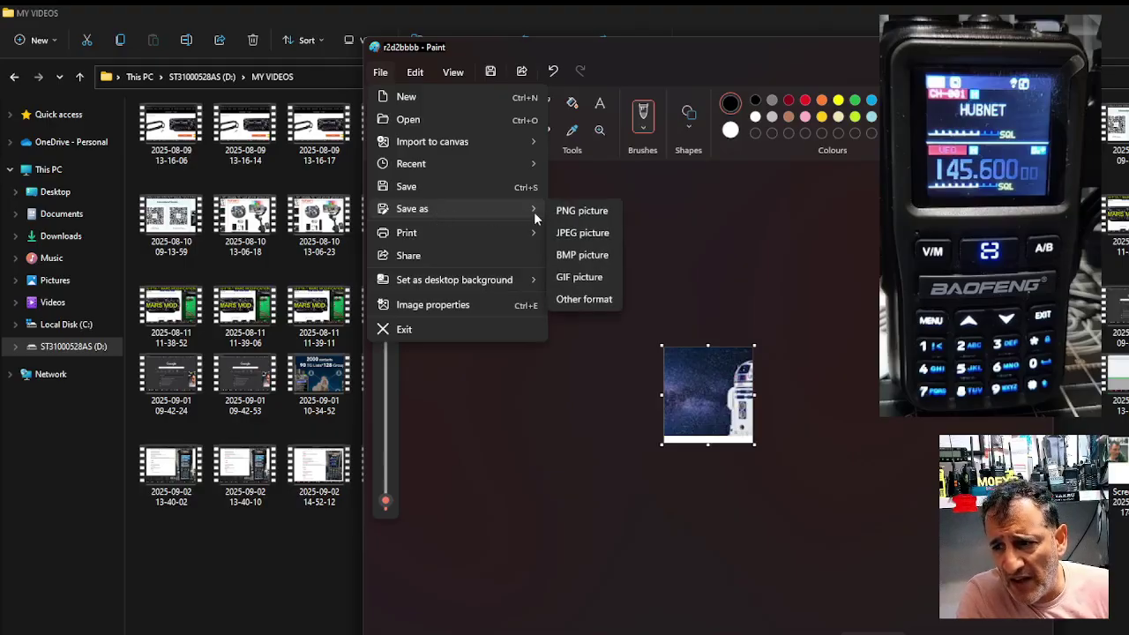
click(590, 255)
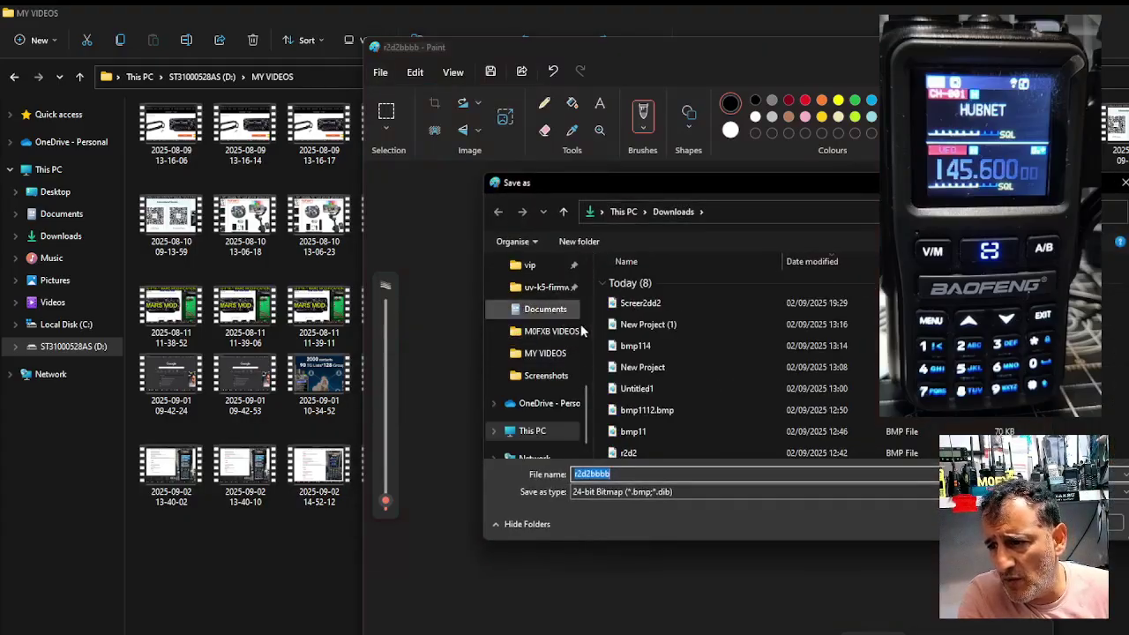
scroll(583, 413, up, 5)
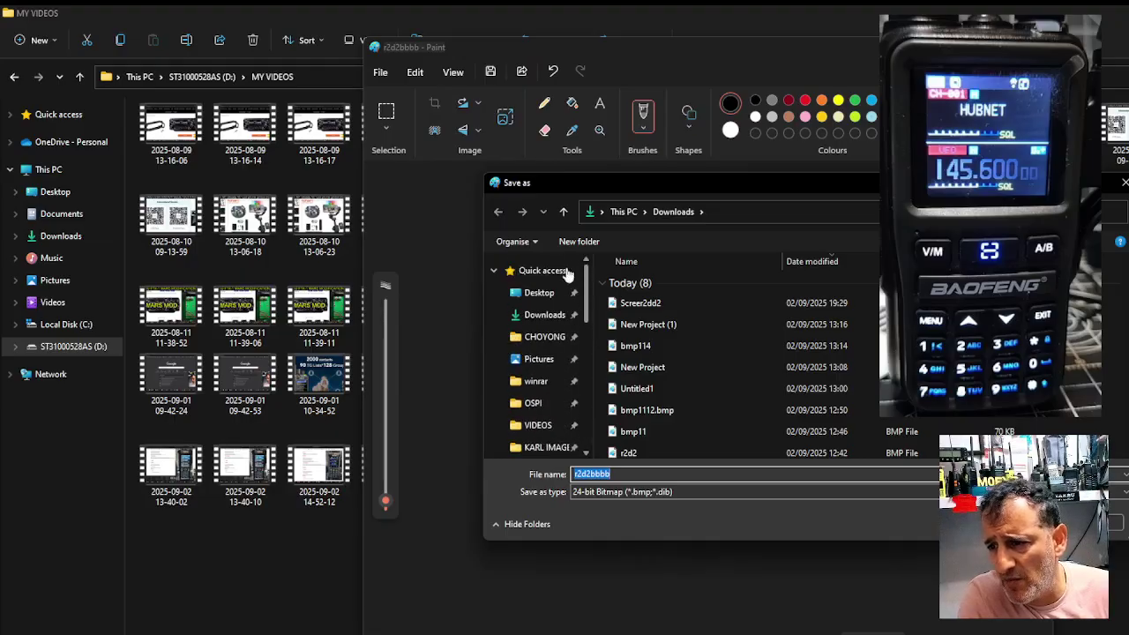
click(538, 320)
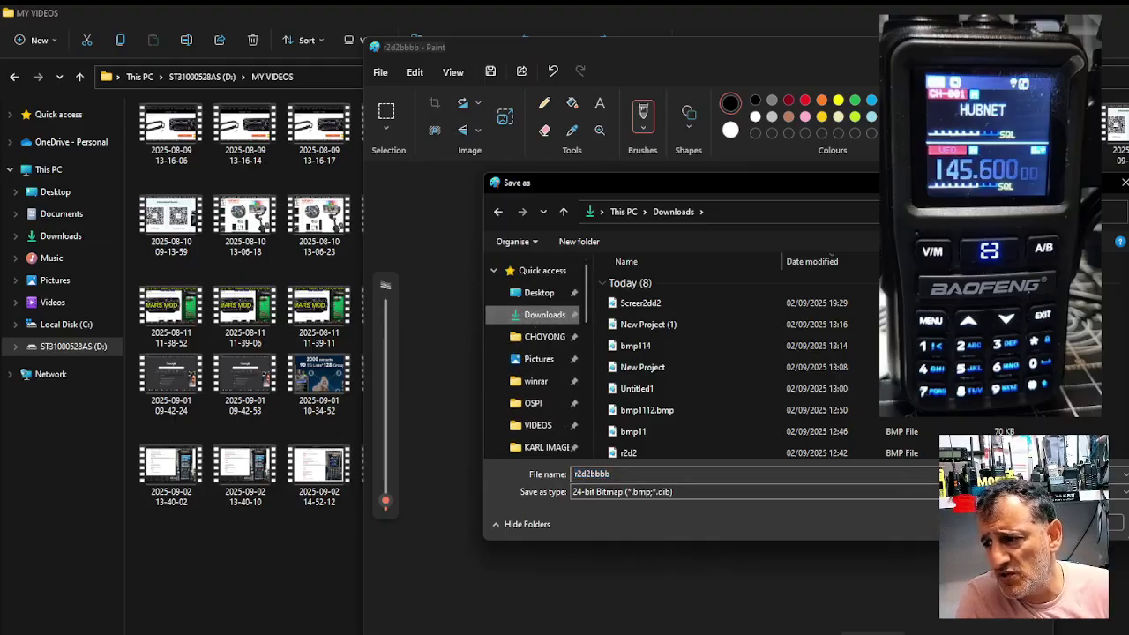
key(Return)
key(alt+F4)
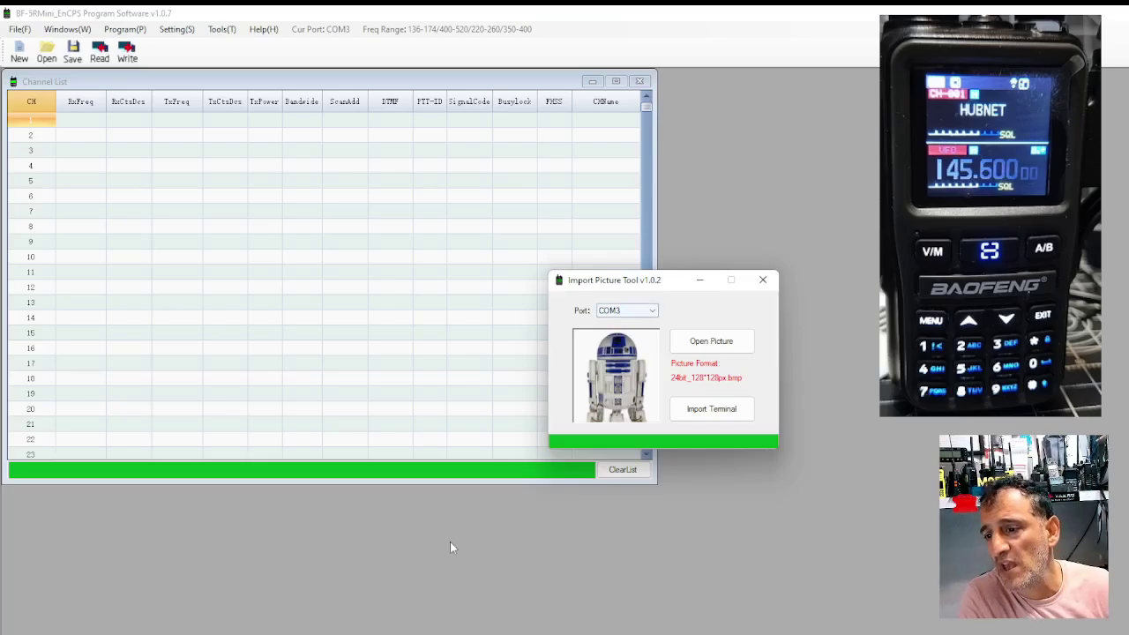
key(super+x)
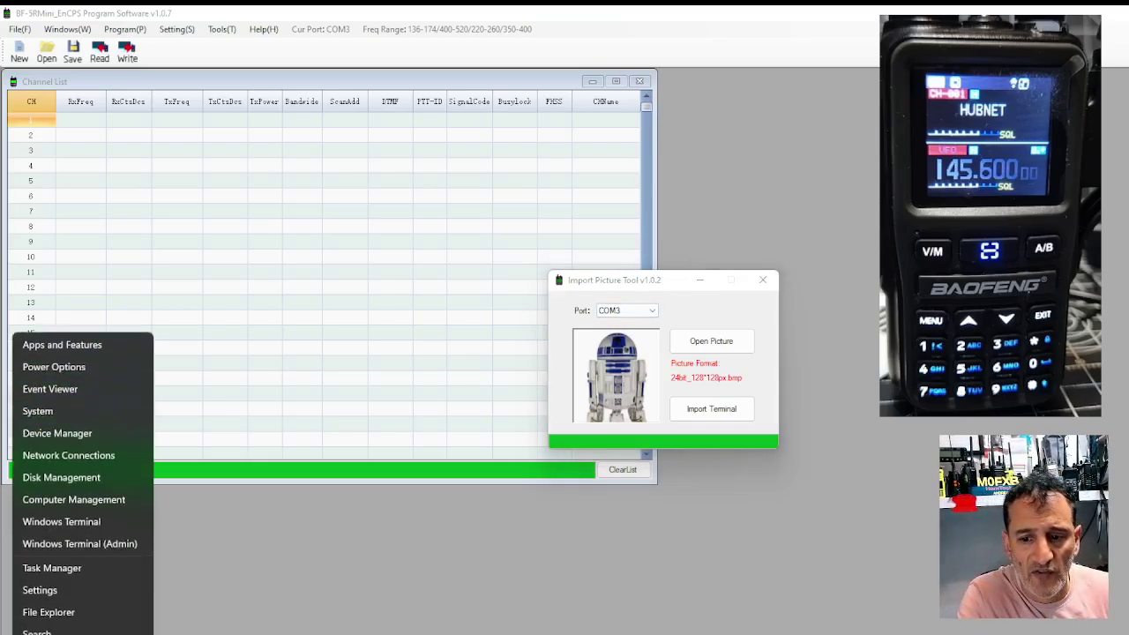
click(62, 433)
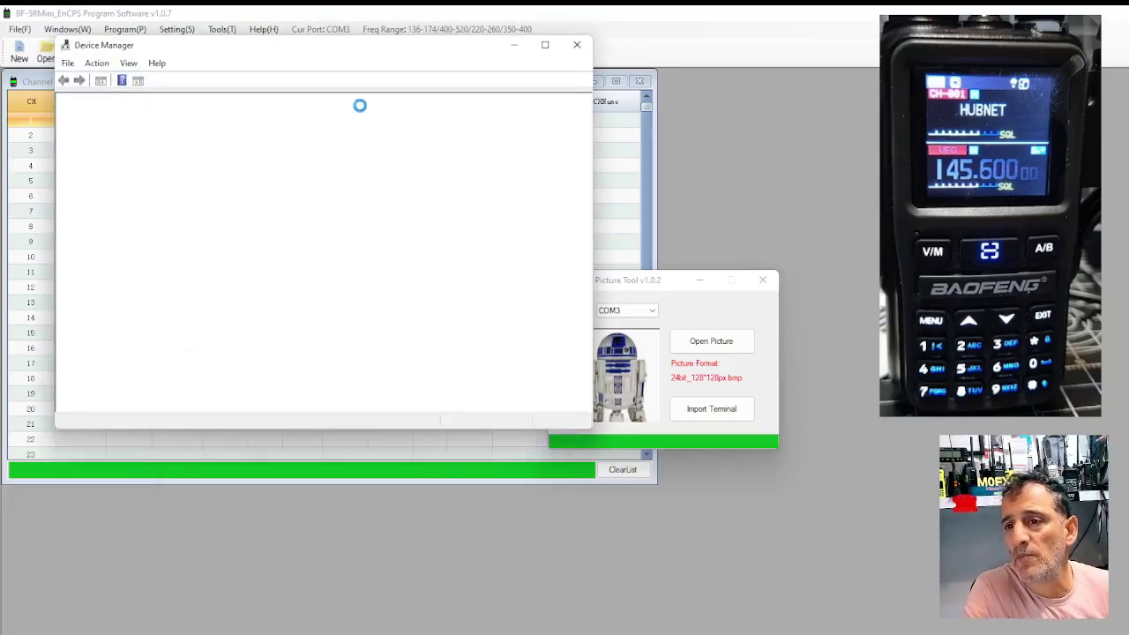
drag(385, 53, 386, 91)
scroll(235, 344, down, 4)
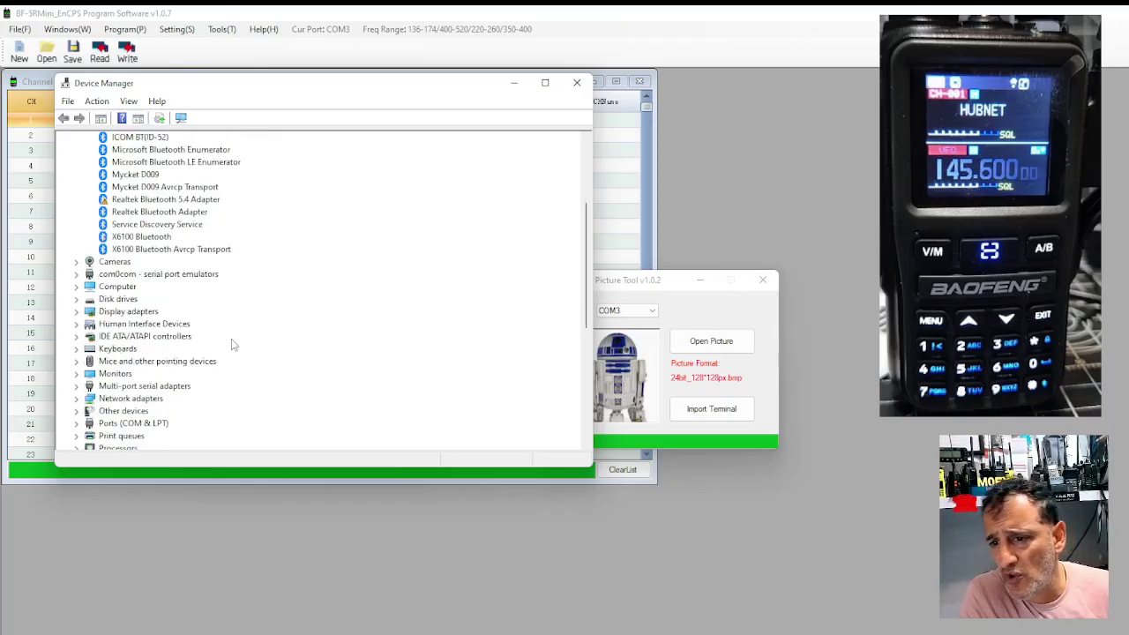
scroll(234, 339, down, 1)
double_click(141, 386)
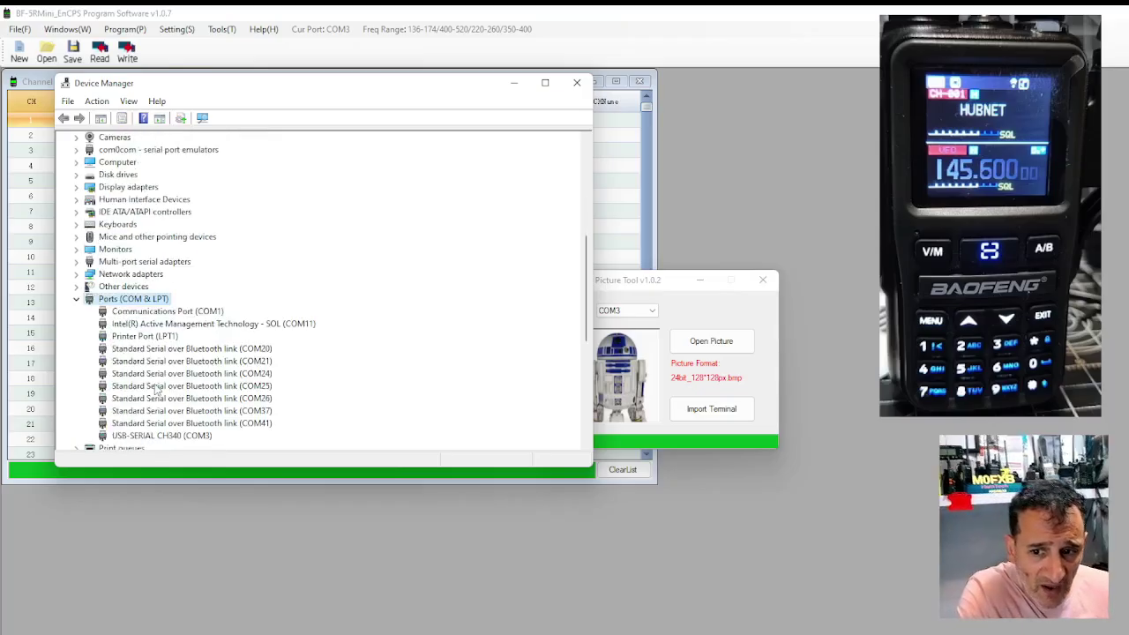
click(515, 82)
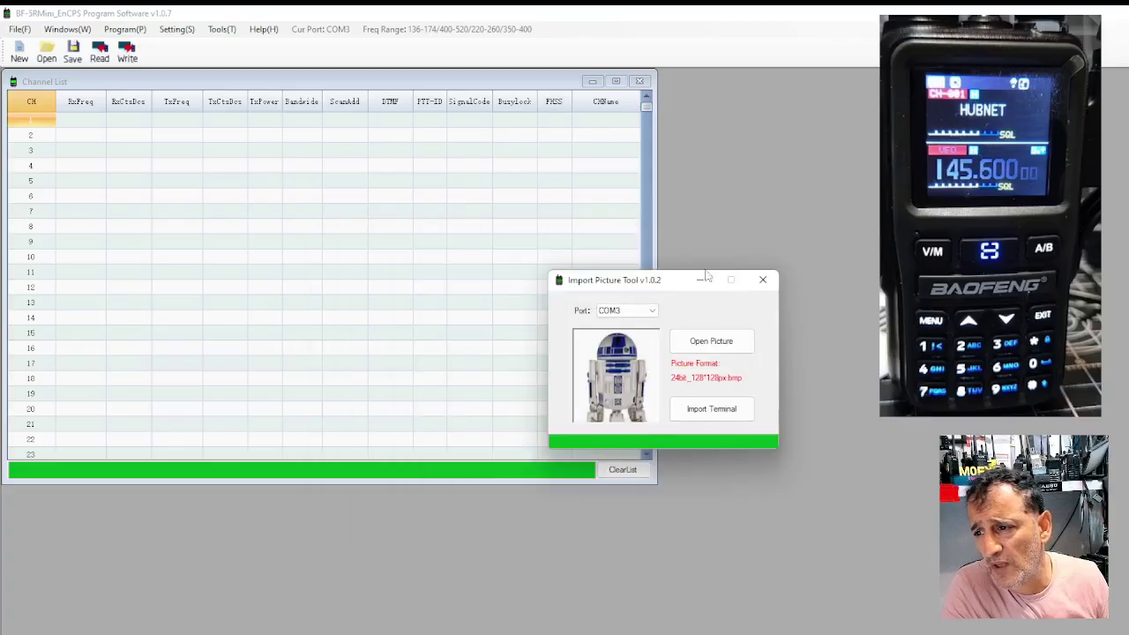
Reopen the Import Picture Tool from the Tools menu with port COM3 selected.
click(763, 280)
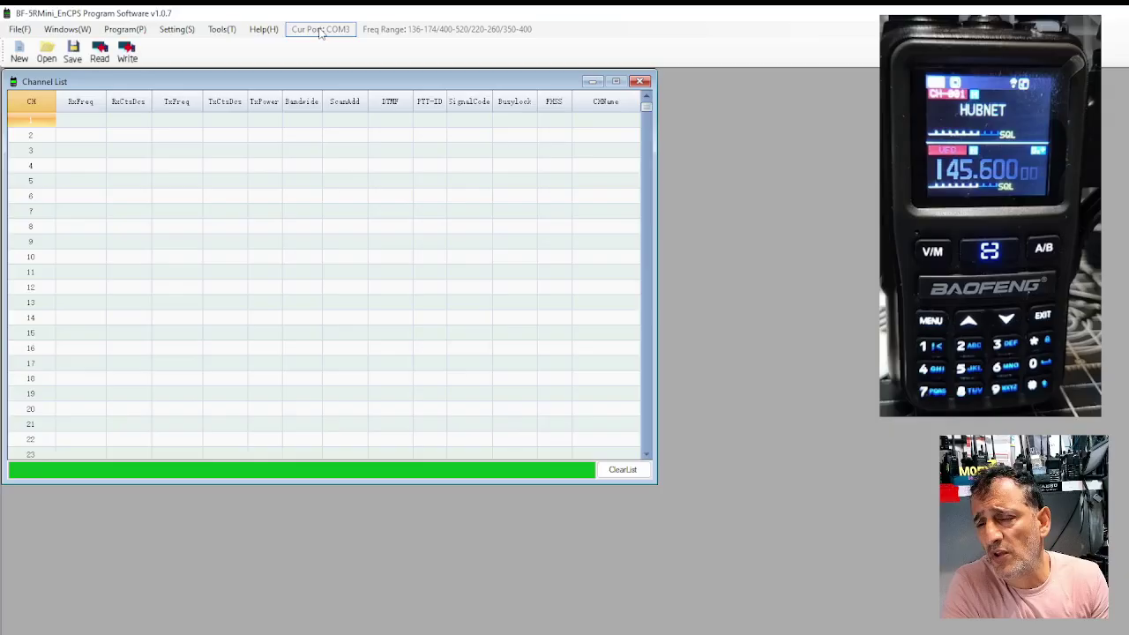
click(222, 29)
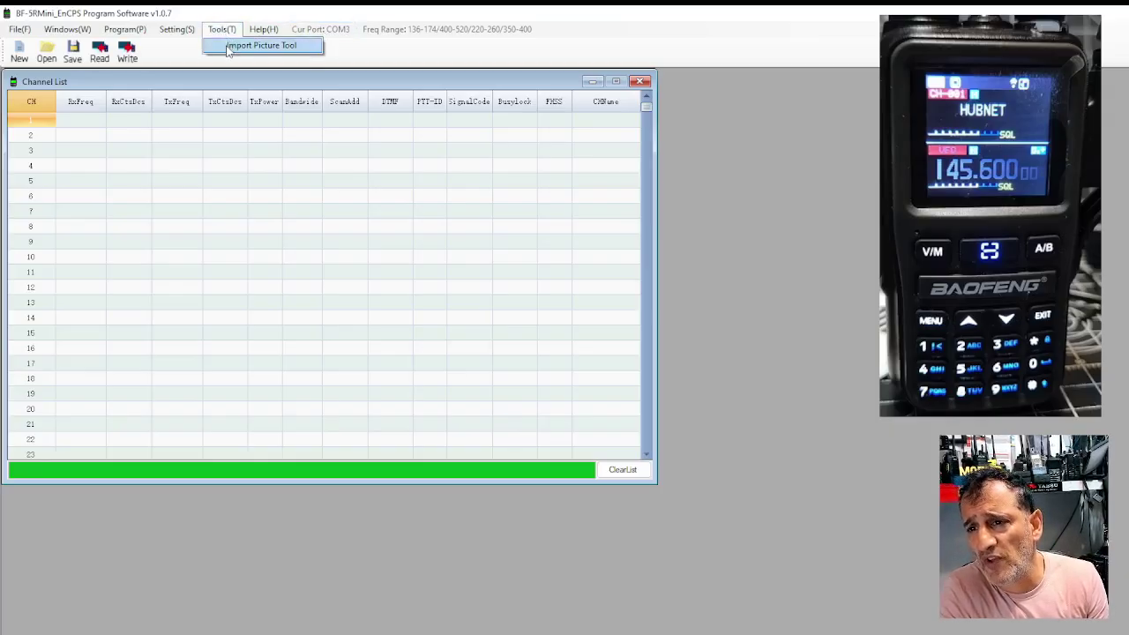
click(261, 45)
click(657, 310)
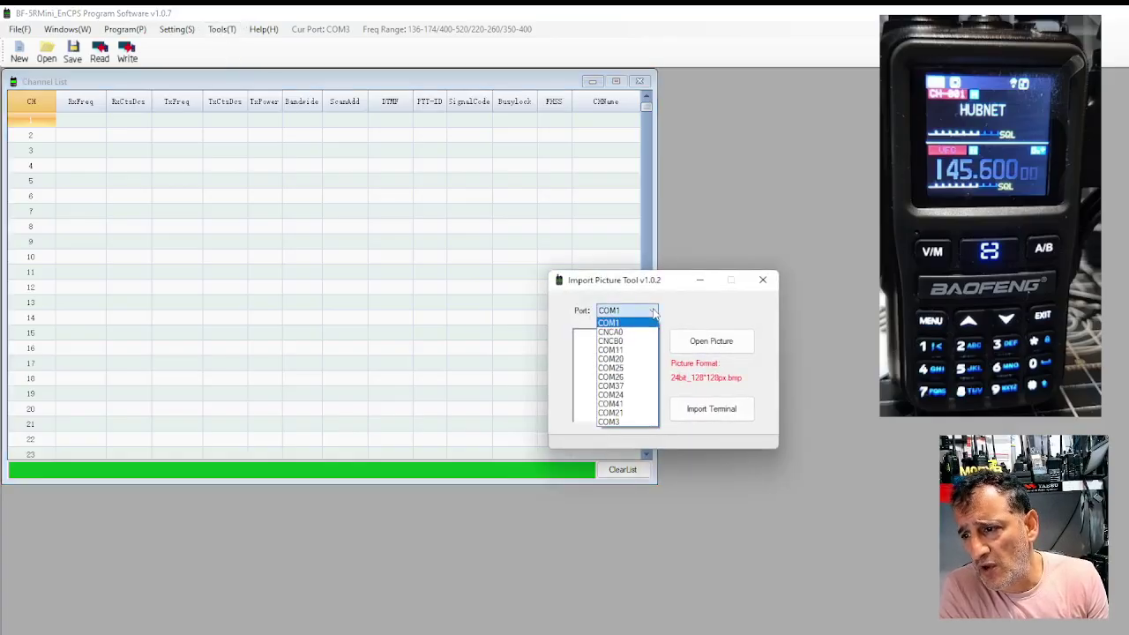
click(628, 421)
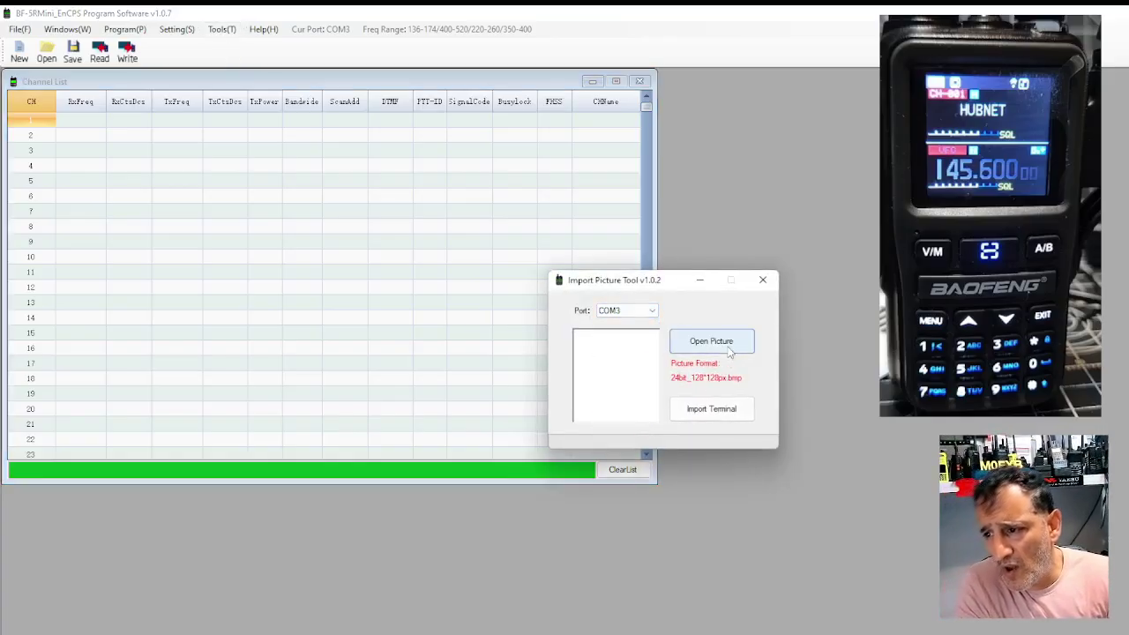
Load the Screer2dd2 R2D2 picture, import it to the radio and dismiss Import Success.
click(734, 343)
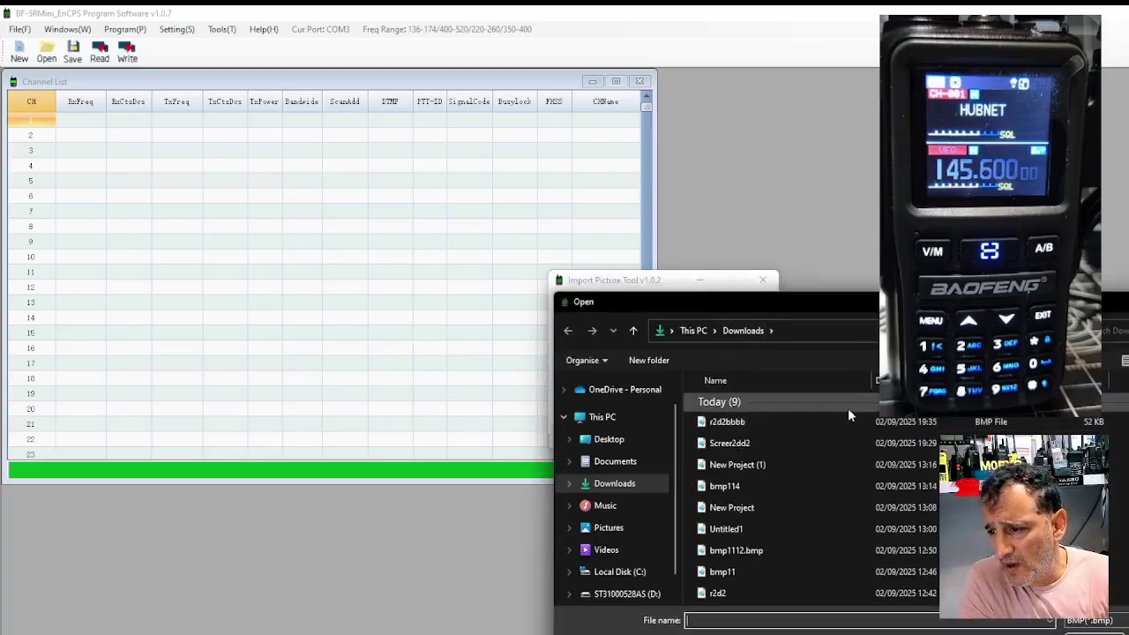
double_click(762, 425)
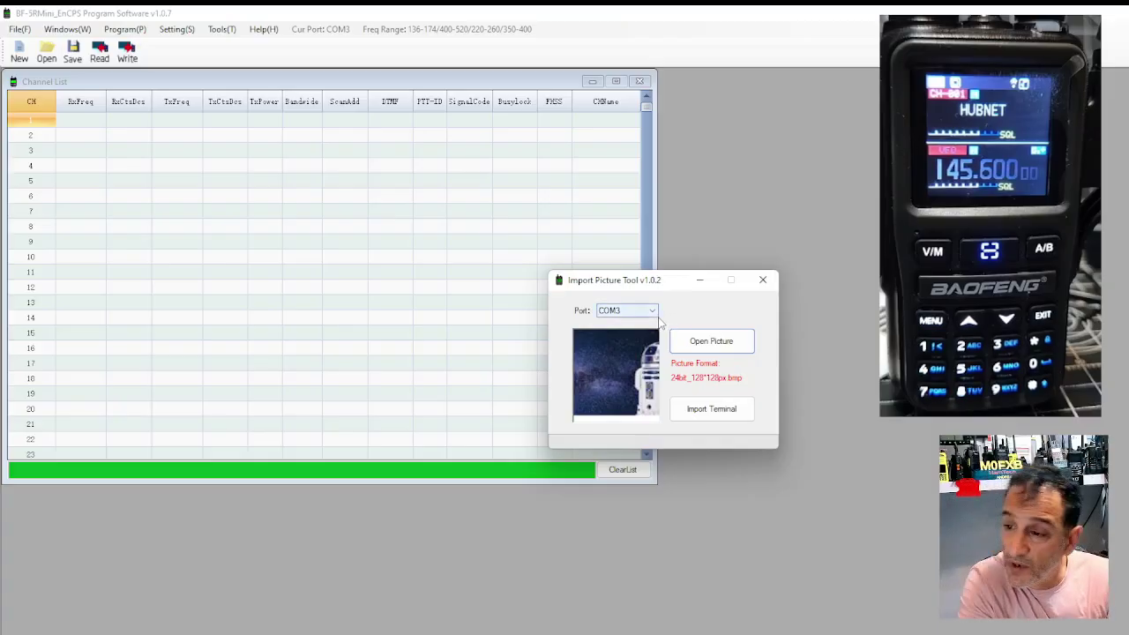
click(711, 340)
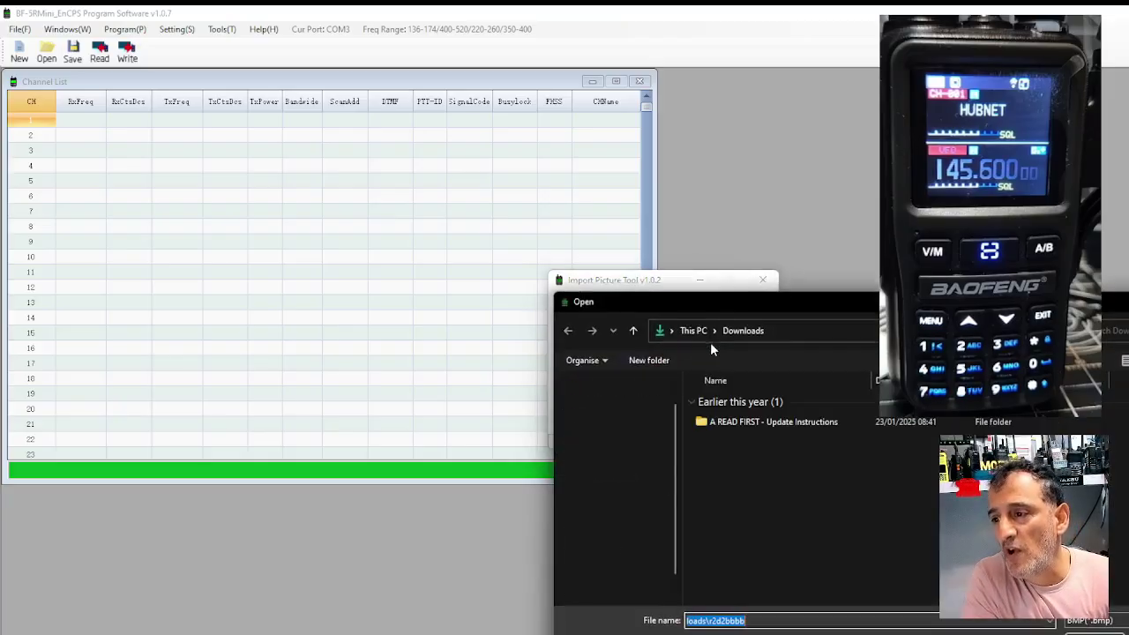
double_click(760, 443)
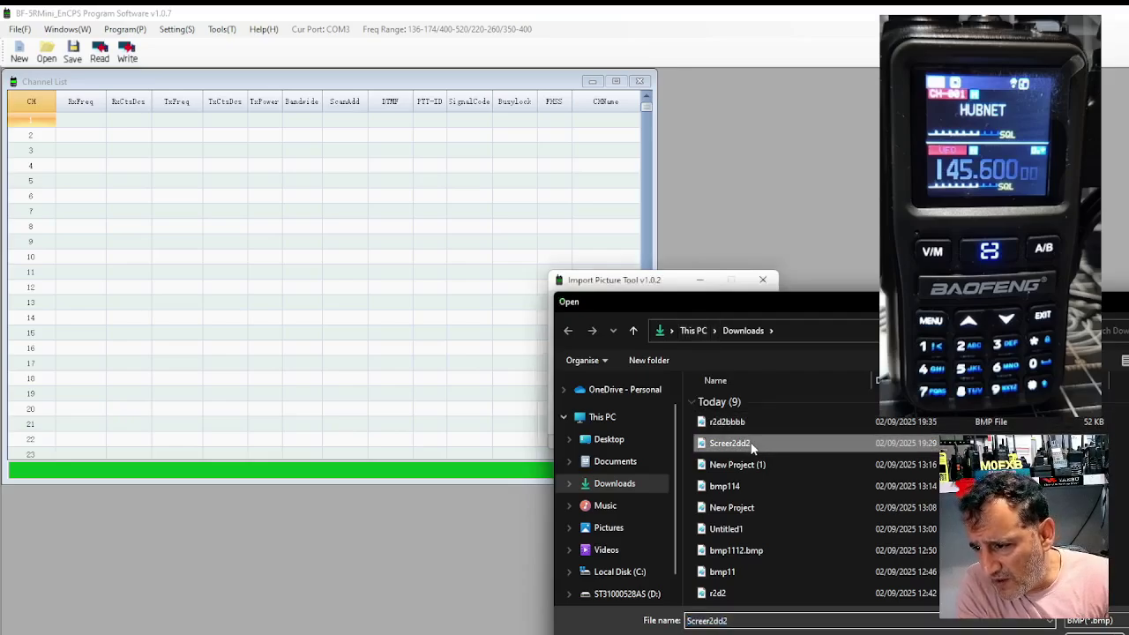
click(726, 412)
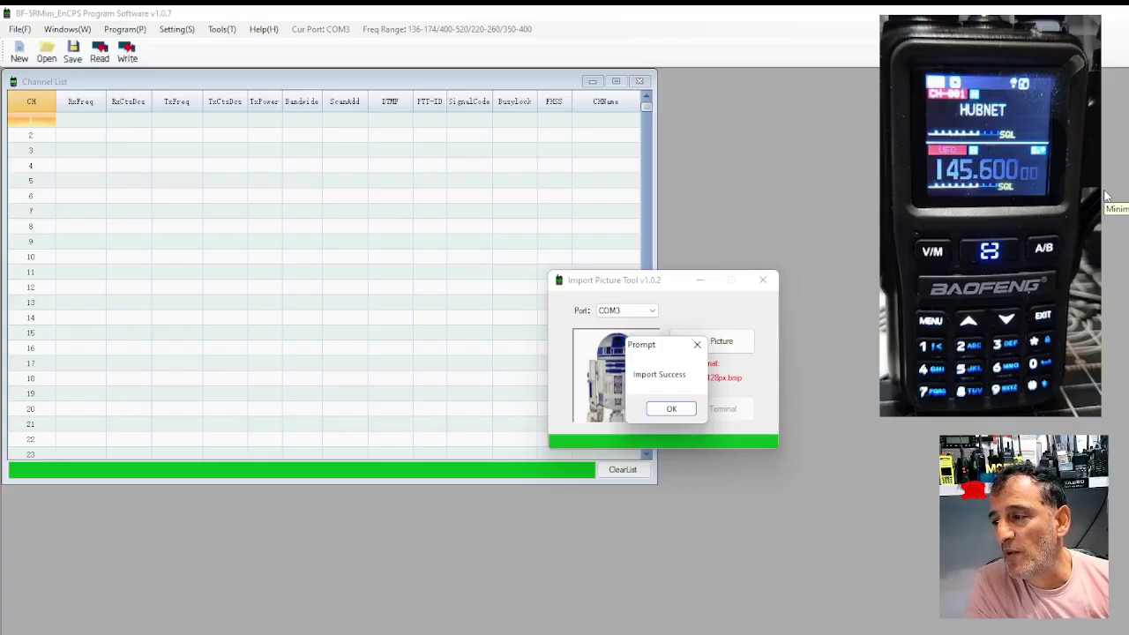
click(901, 492)
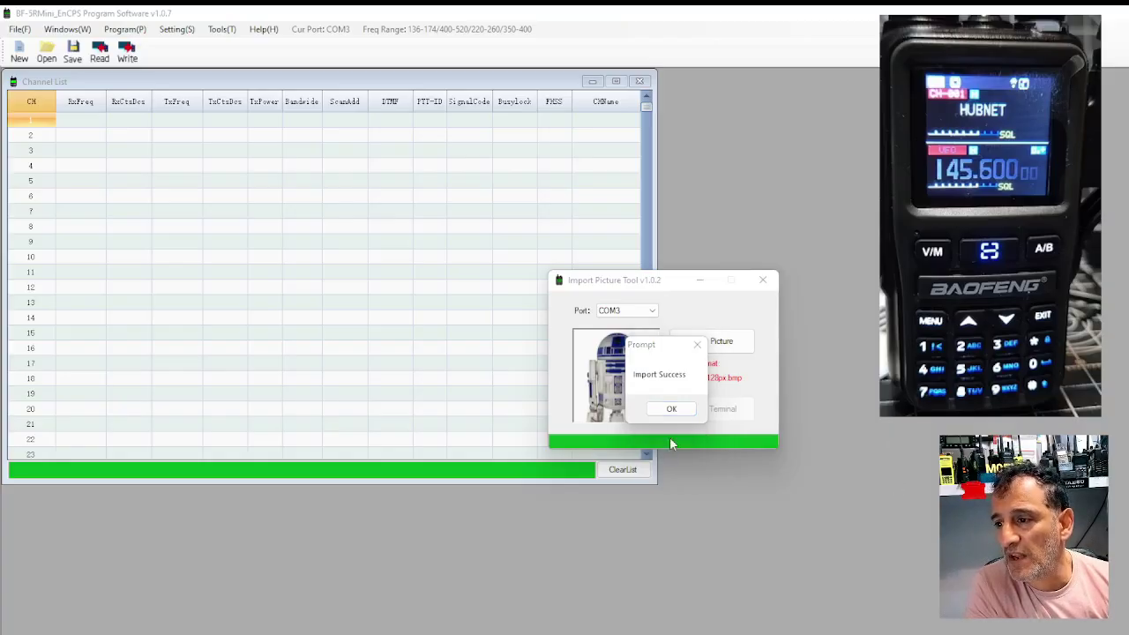
click(671, 408)
Enter 145.600 as channel 1's receive frequency.
click(762, 280)
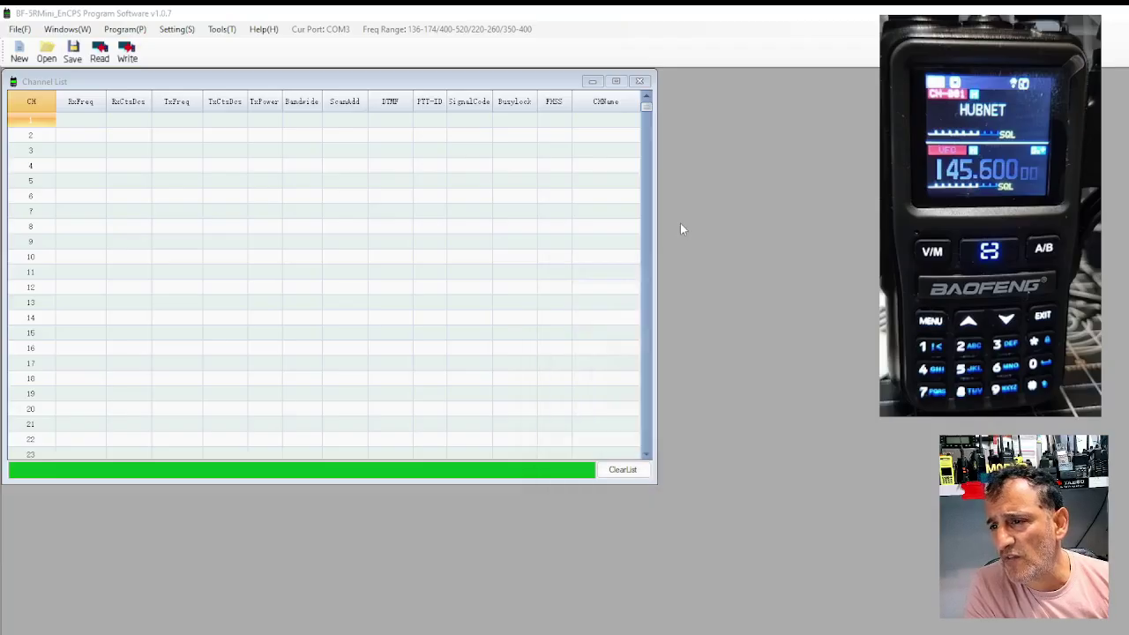
click(82, 120)
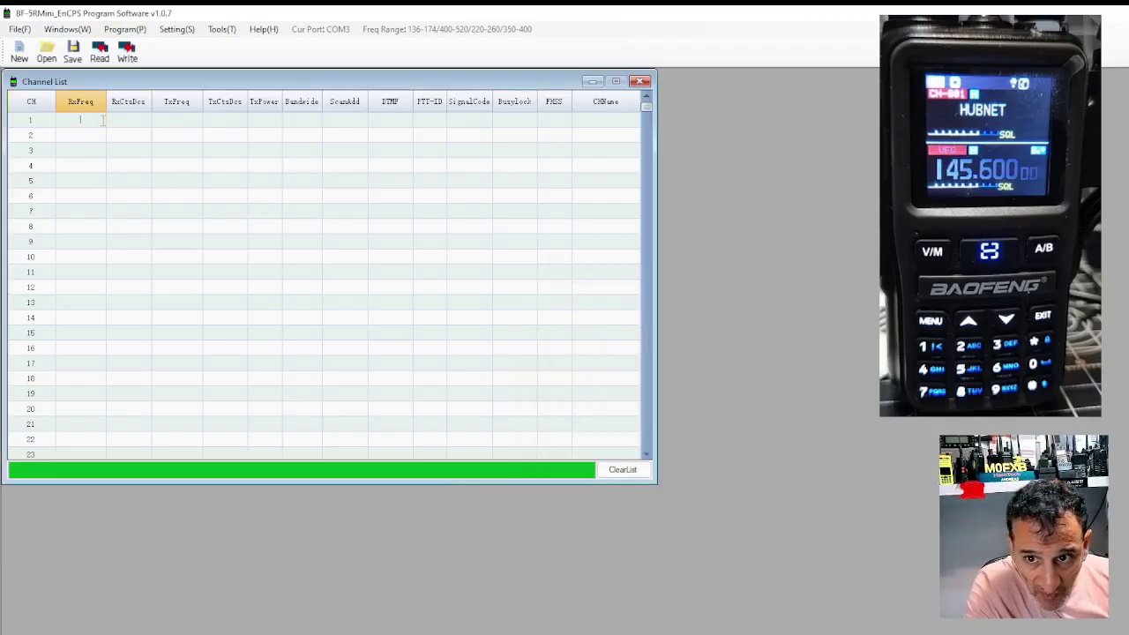
text(1)
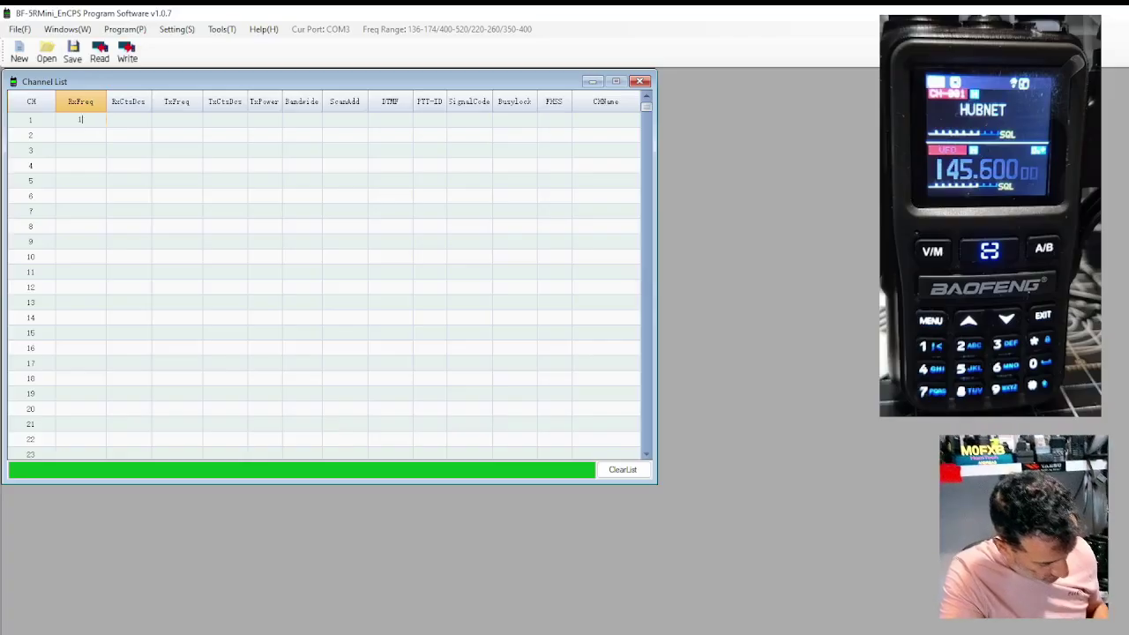
text(45.60)
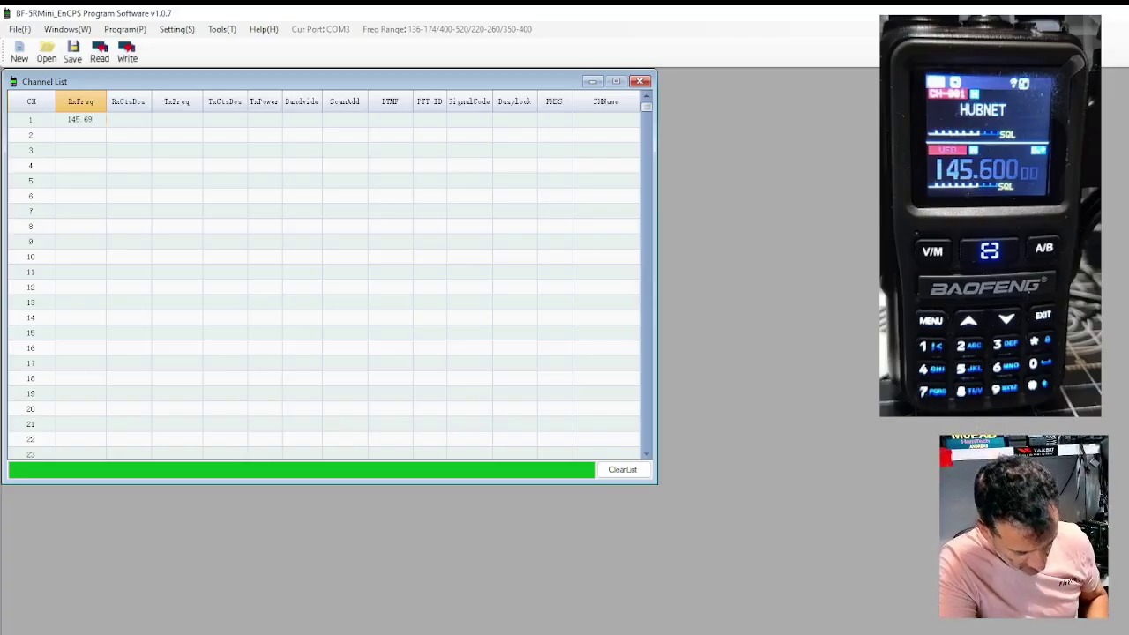
text(0)
key(Return)
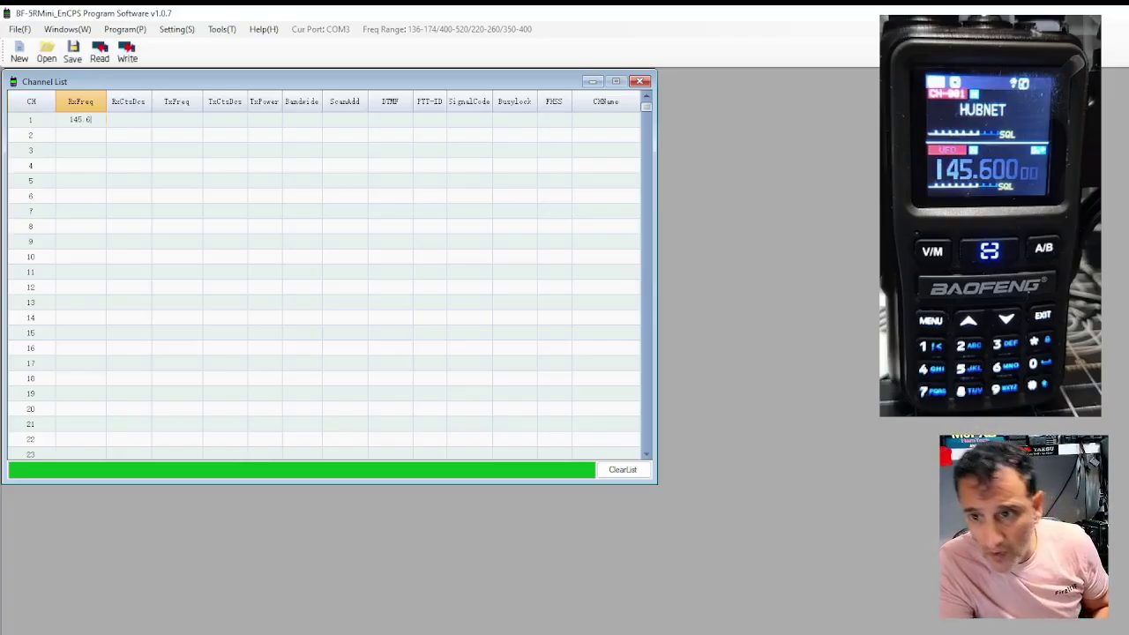
double_click(97, 128)
key(Delete)
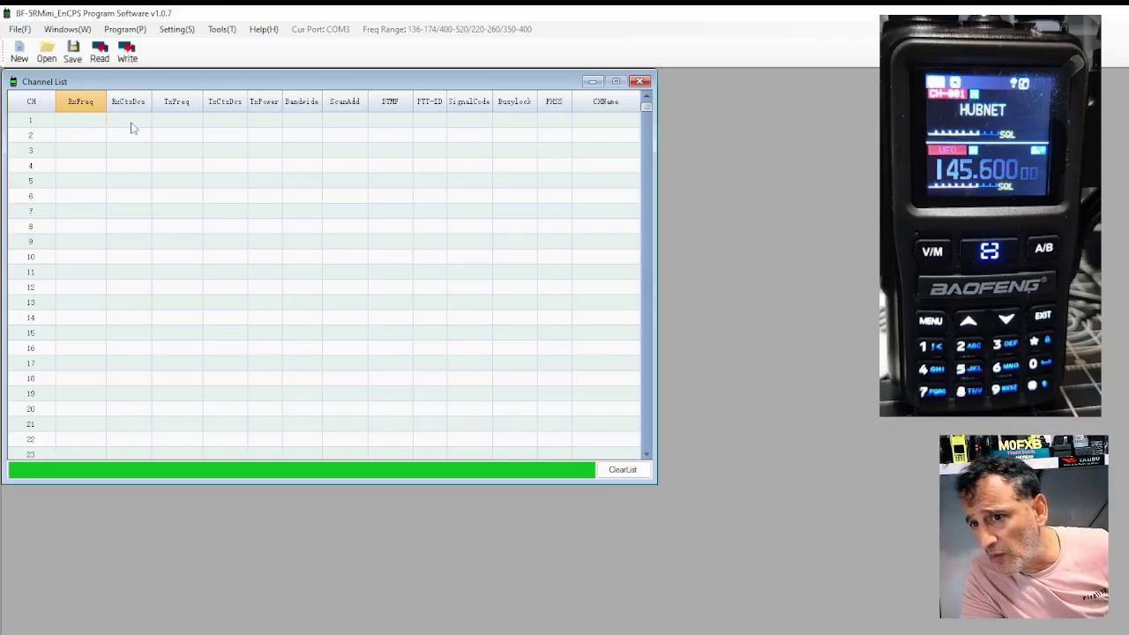
click(130, 128)
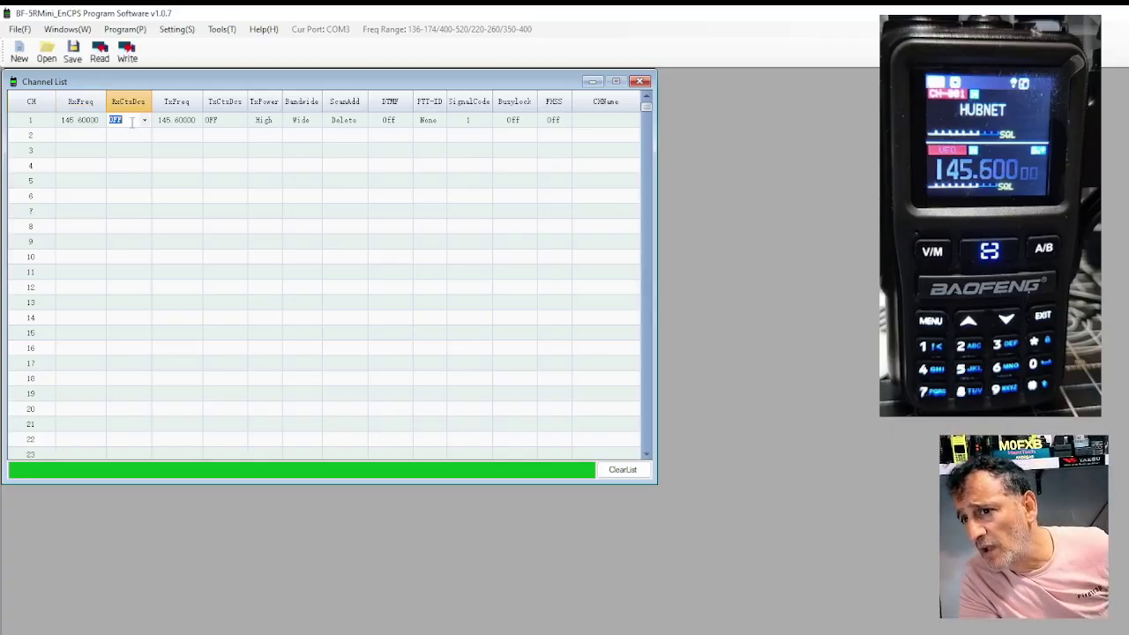
Change channel 1's transmit frequency to 145.00000.
click(181, 122)
click(183, 124)
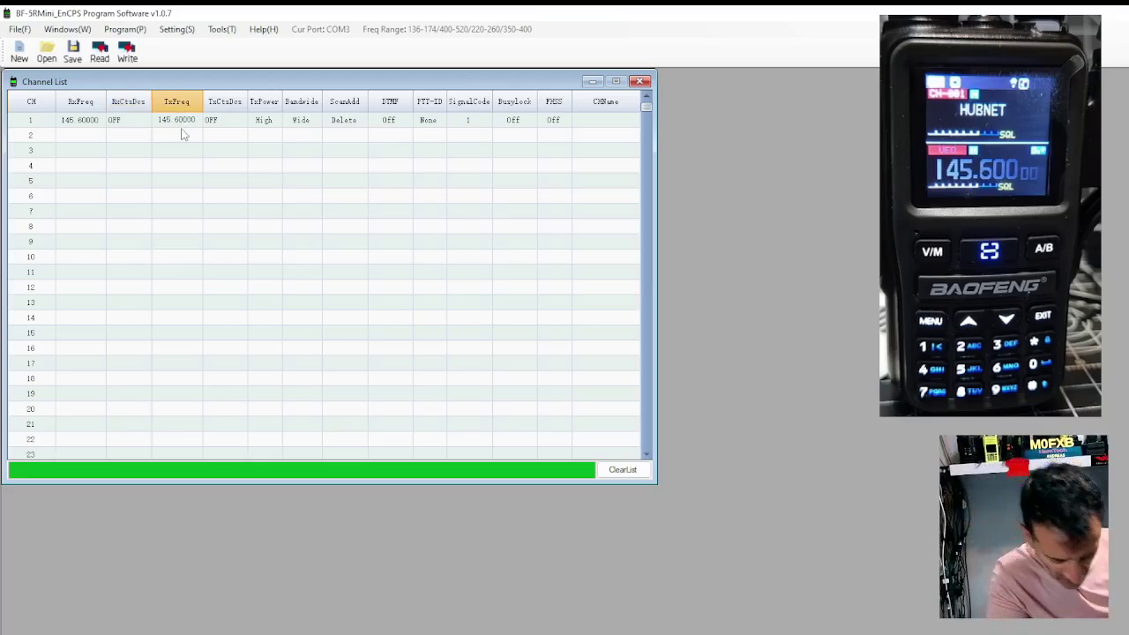
key(BackSpace)
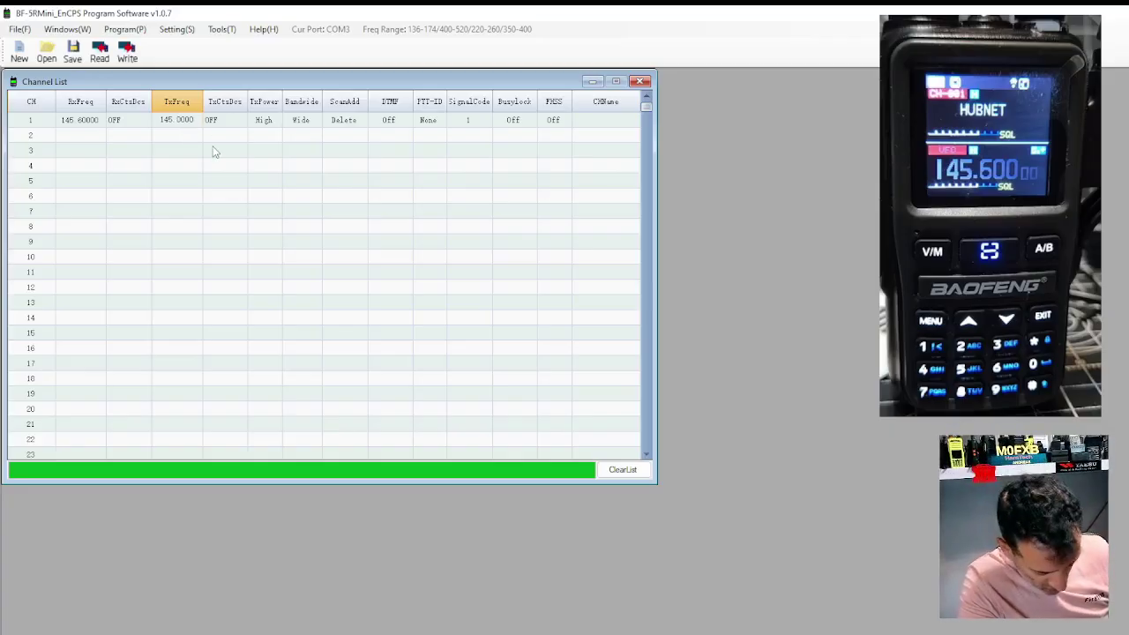
text(0)
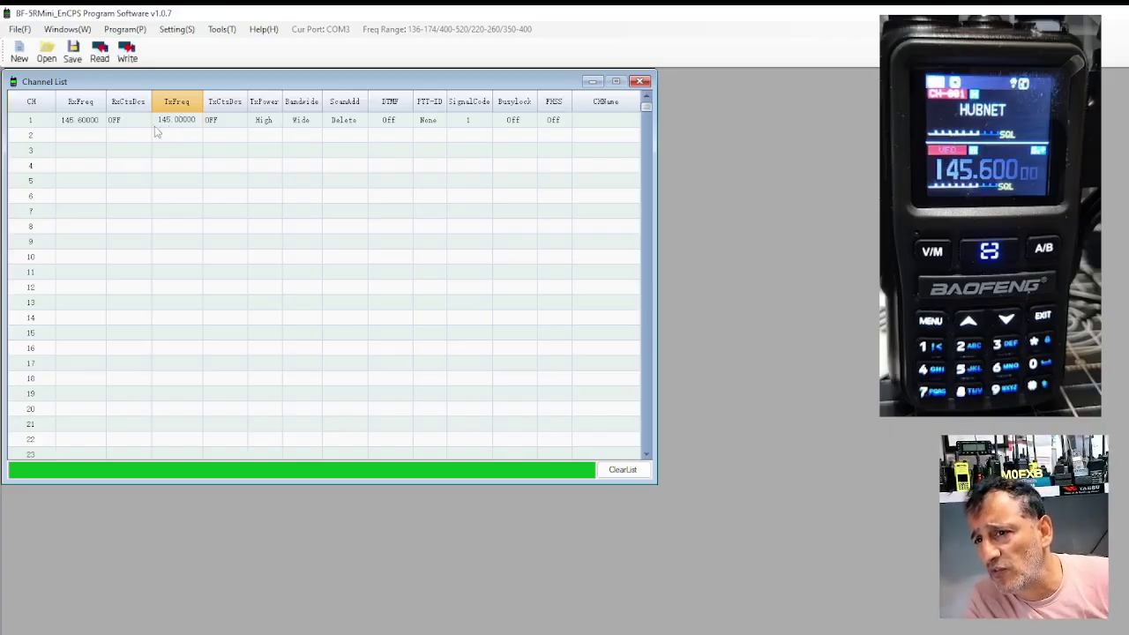
click(240, 123)
Give channel 1 a 94.8 transmit tone and the name GB3WB.
click(241, 121)
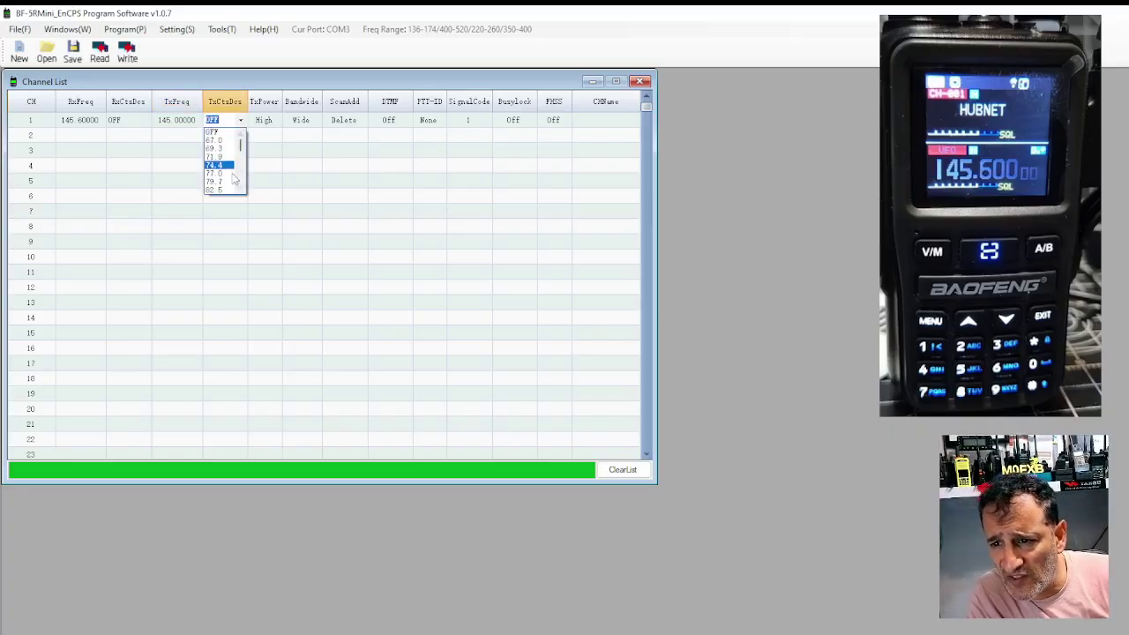
drag(242, 150, 243, 156)
scroll(222, 171, up, 14)
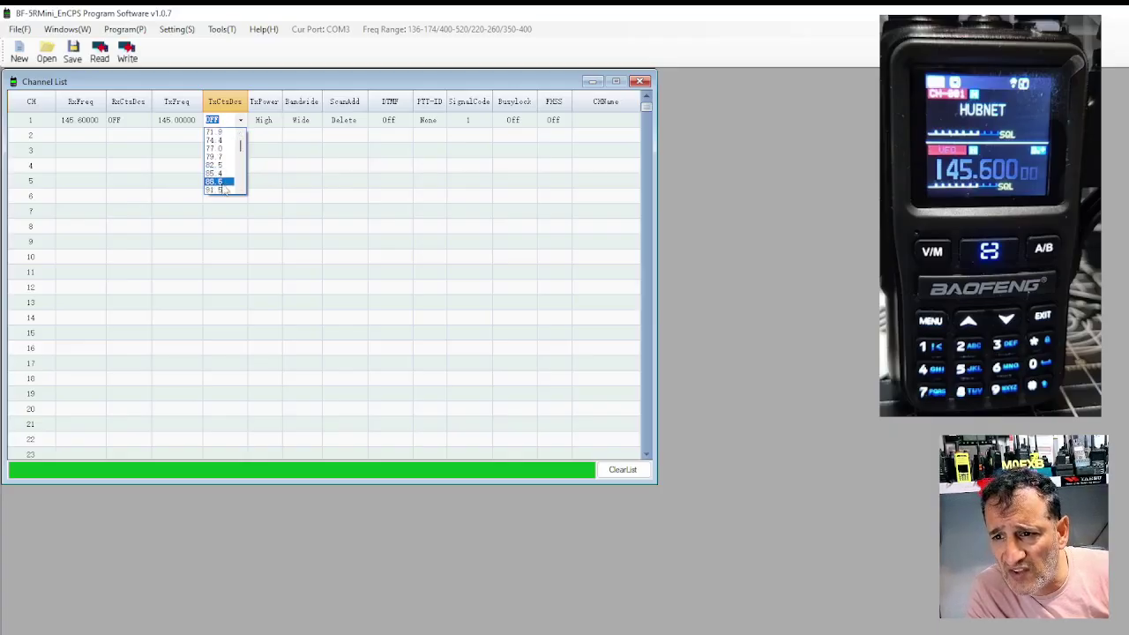
scroll(222, 172, down, 2)
click(226, 166)
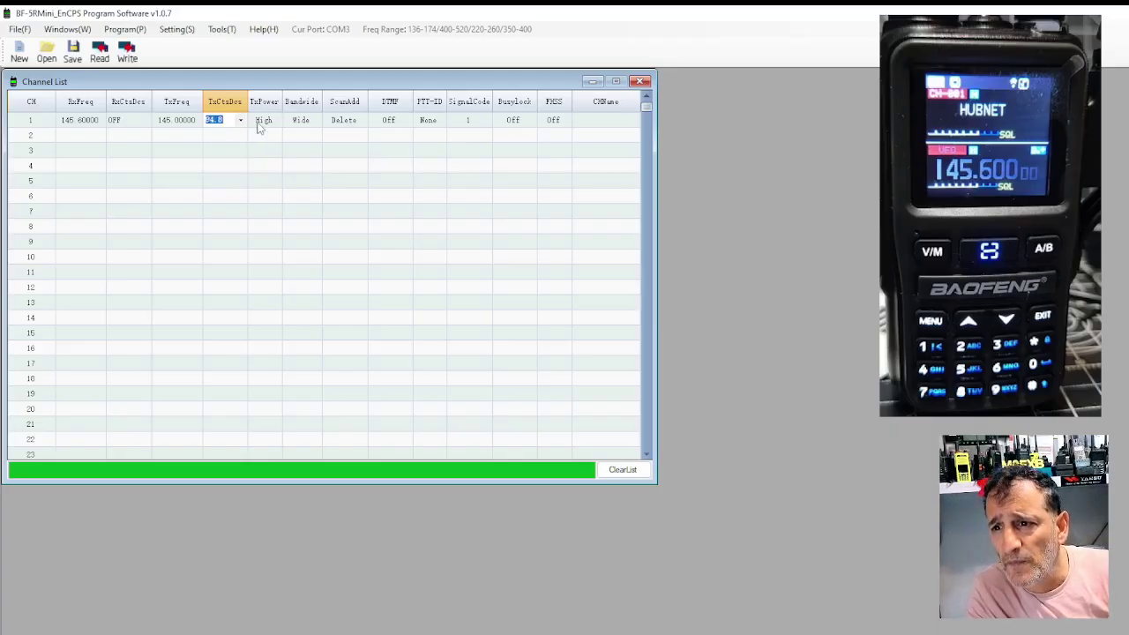
click(592, 120)
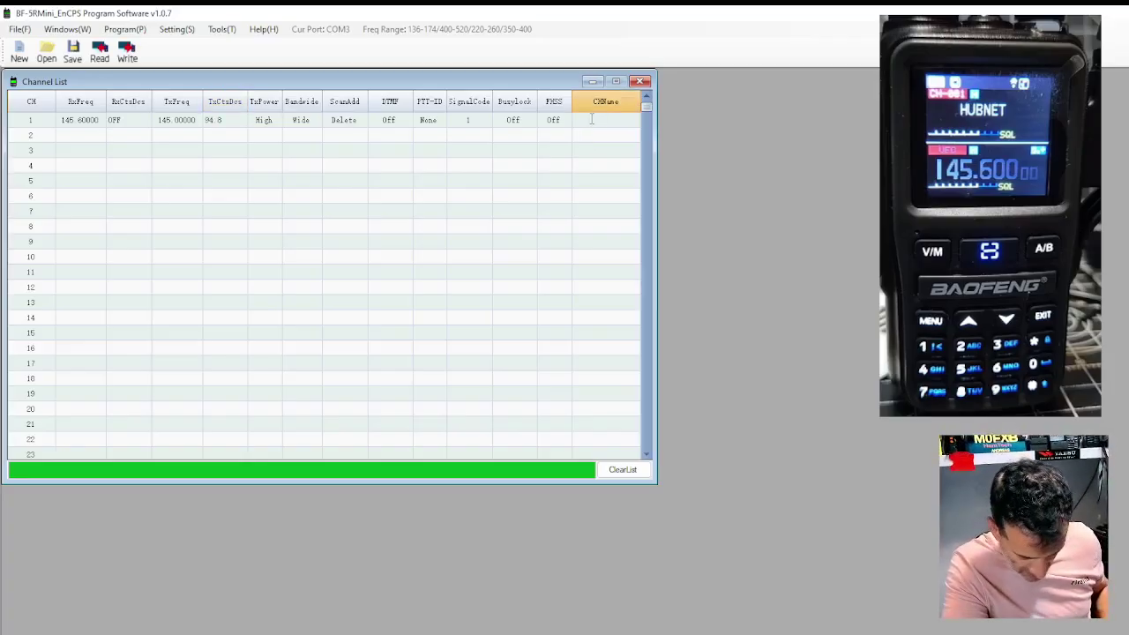
text(GB3)
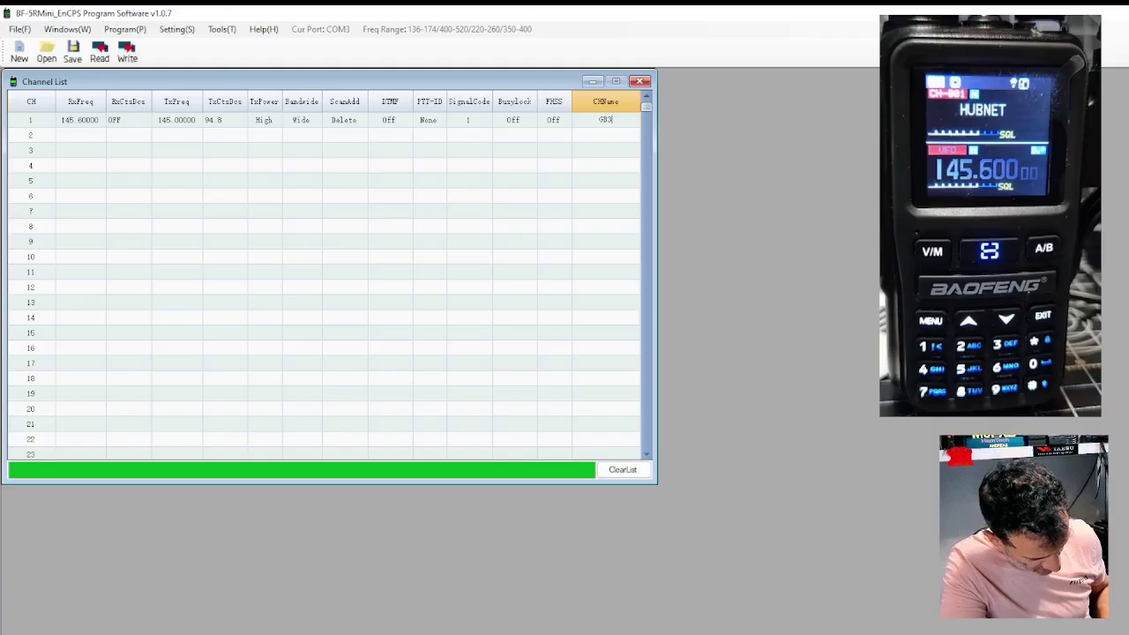
text(WB)
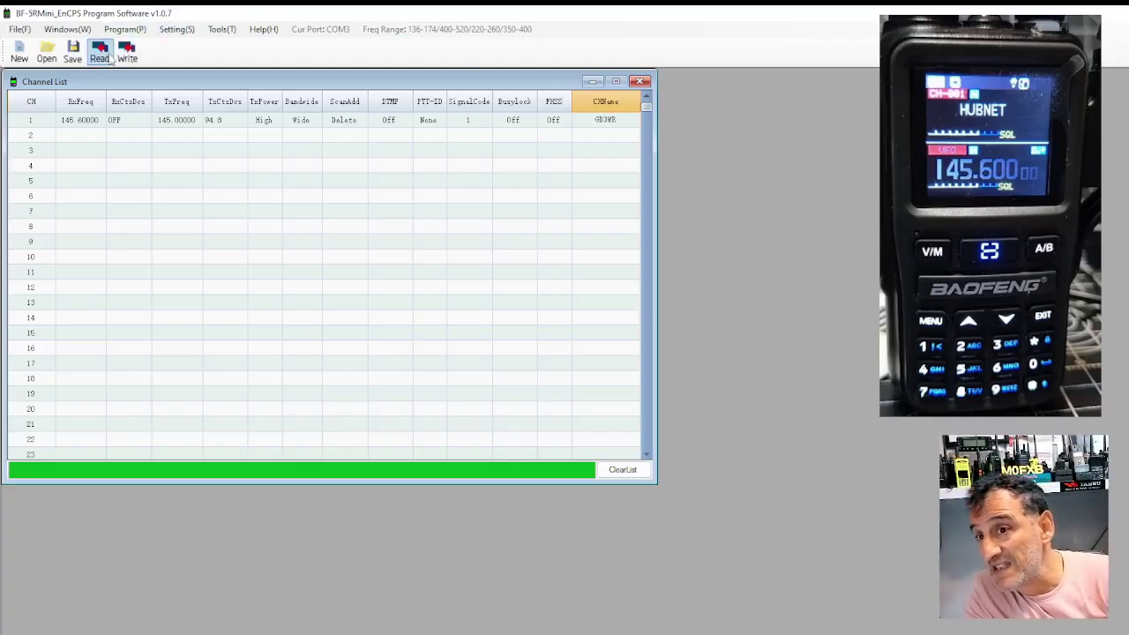
Open Optional Features from the Windows menu and nudge its window slightly right.
click(179, 32)
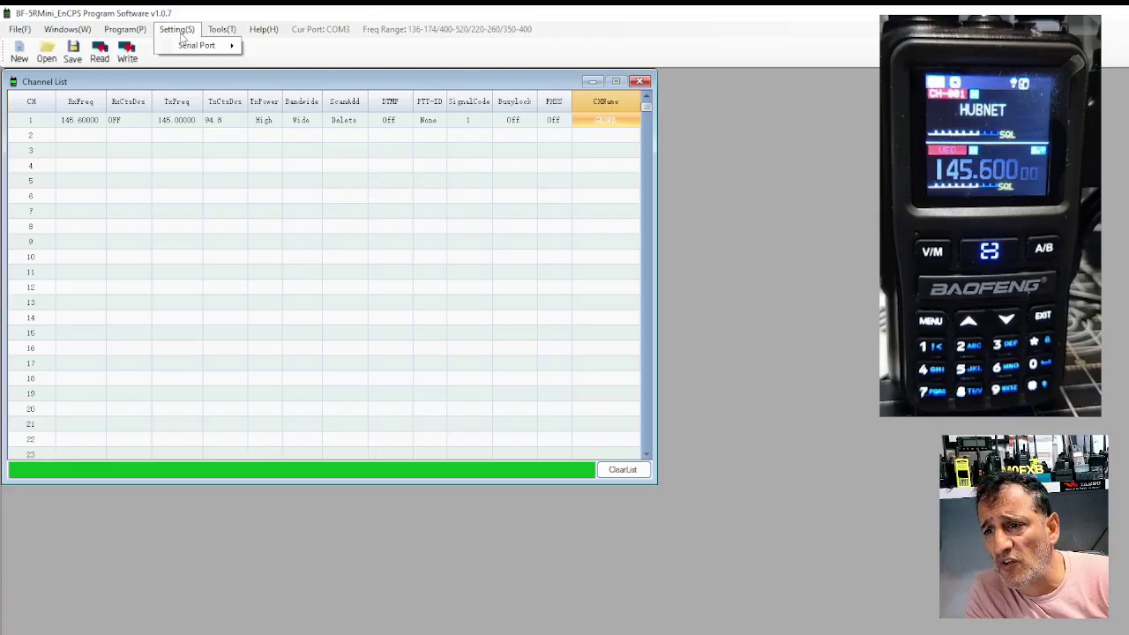
click(181, 32)
click(179, 31)
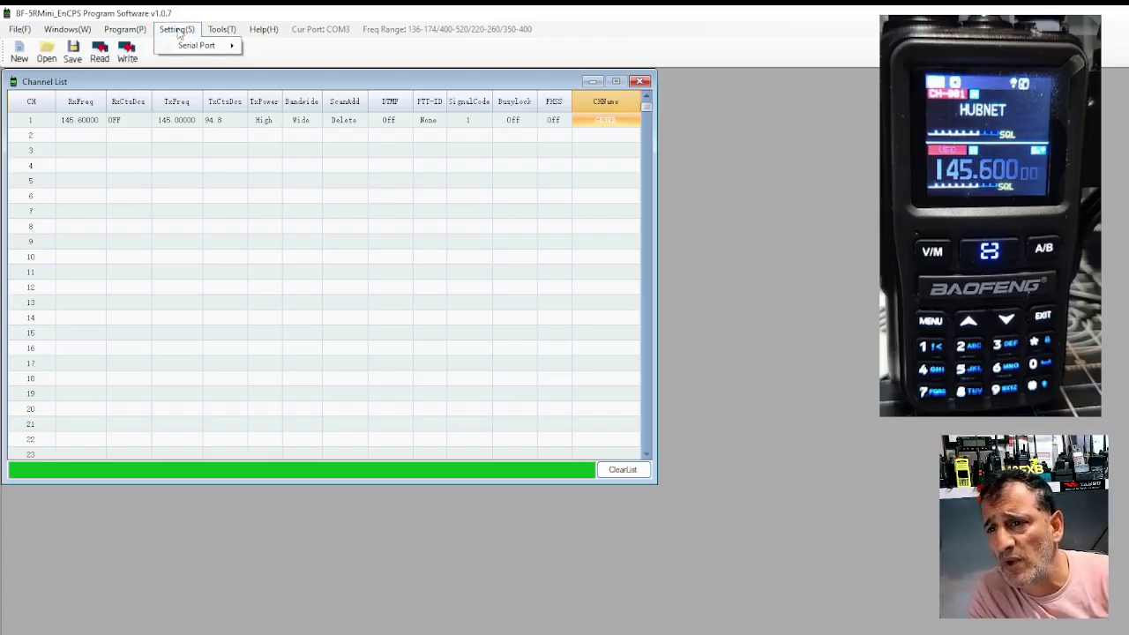
mouse_move(132, 34)
mouse_move(81, 32)
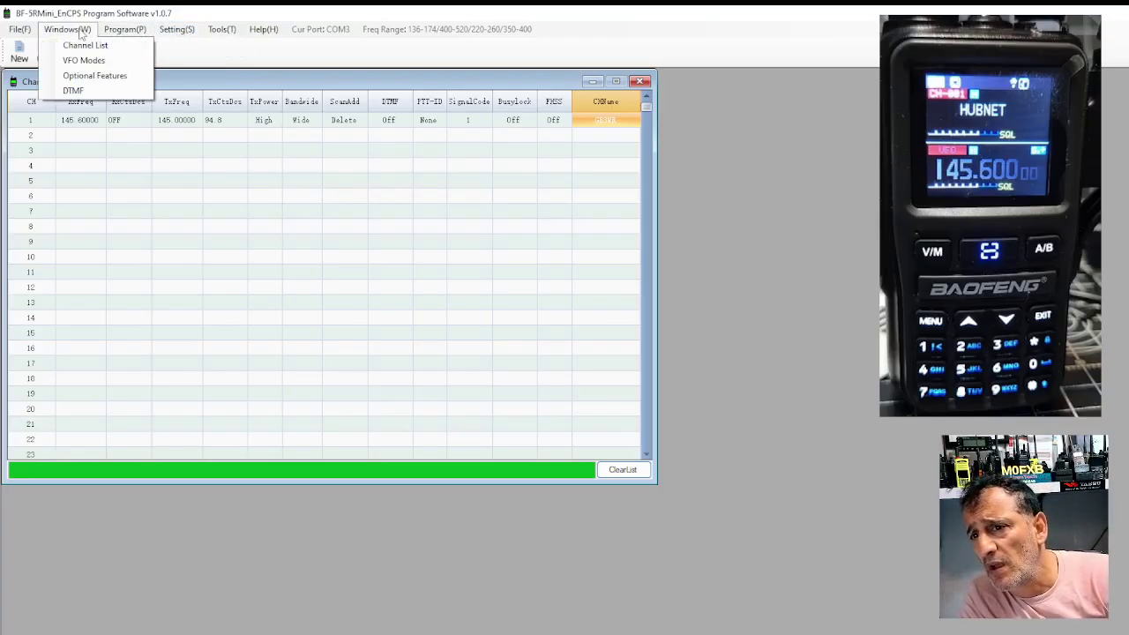
click(85, 76)
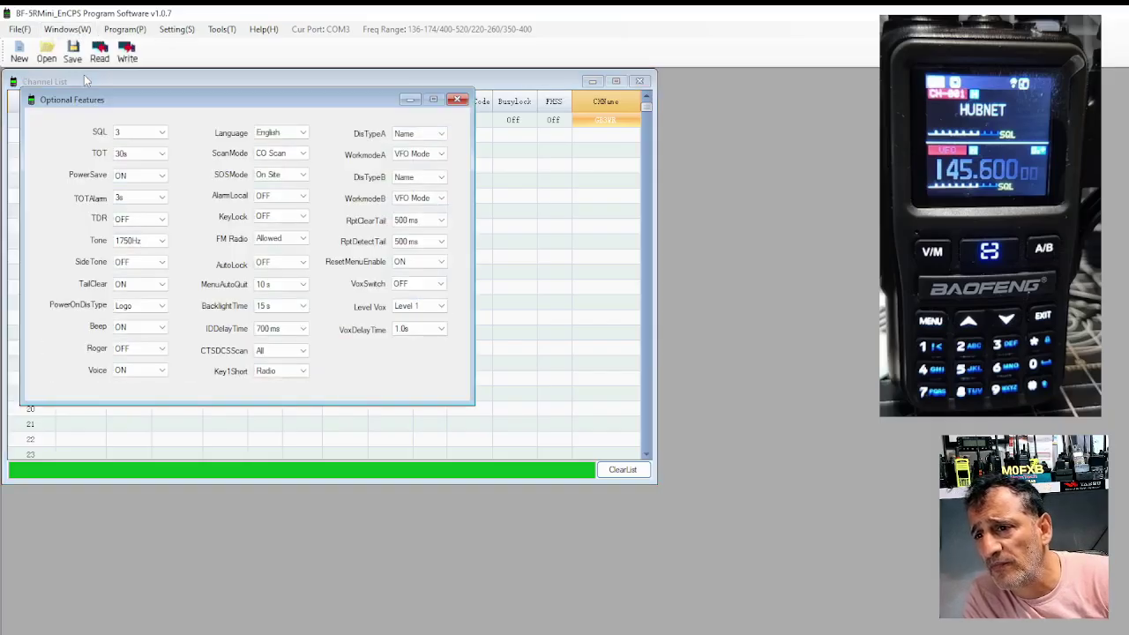
drag(245, 92, 272, 94)
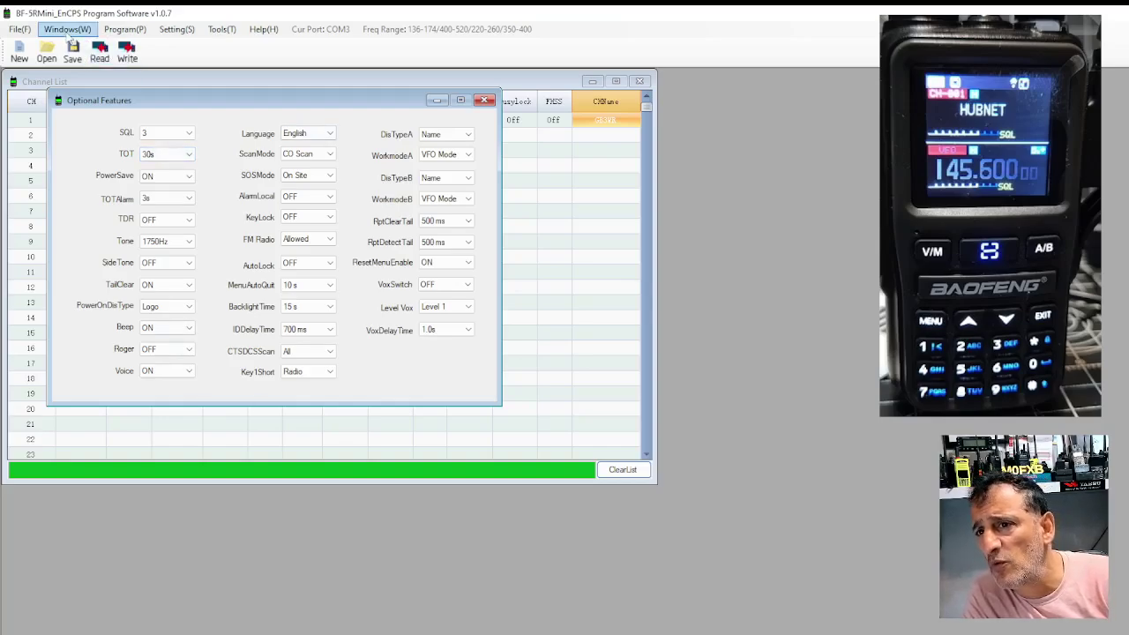
click(66, 29)
Open VFO Modes and shift it right to review VFO A 440.62500 and VFO B 145.62500.
click(84, 60)
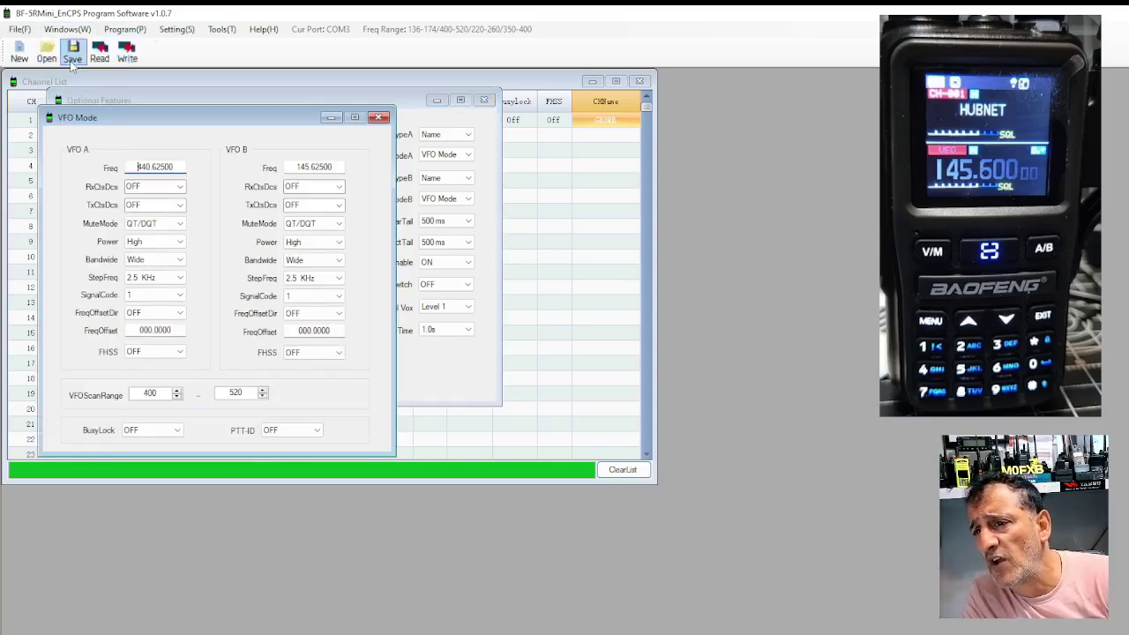
drag(255, 124, 297, 118)
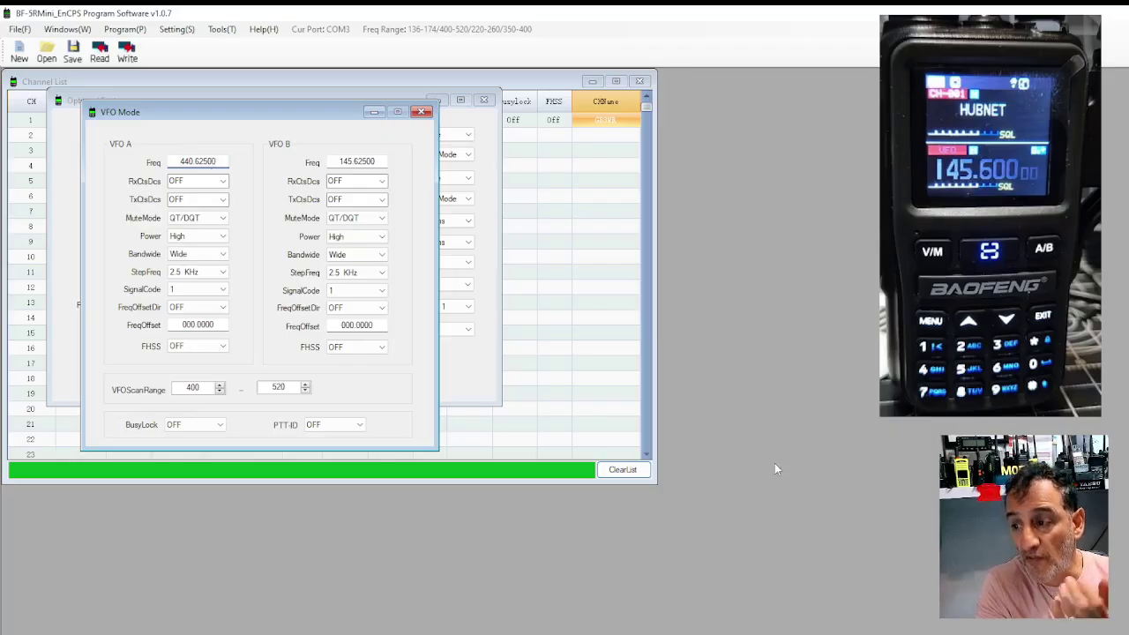
click(842, 505)
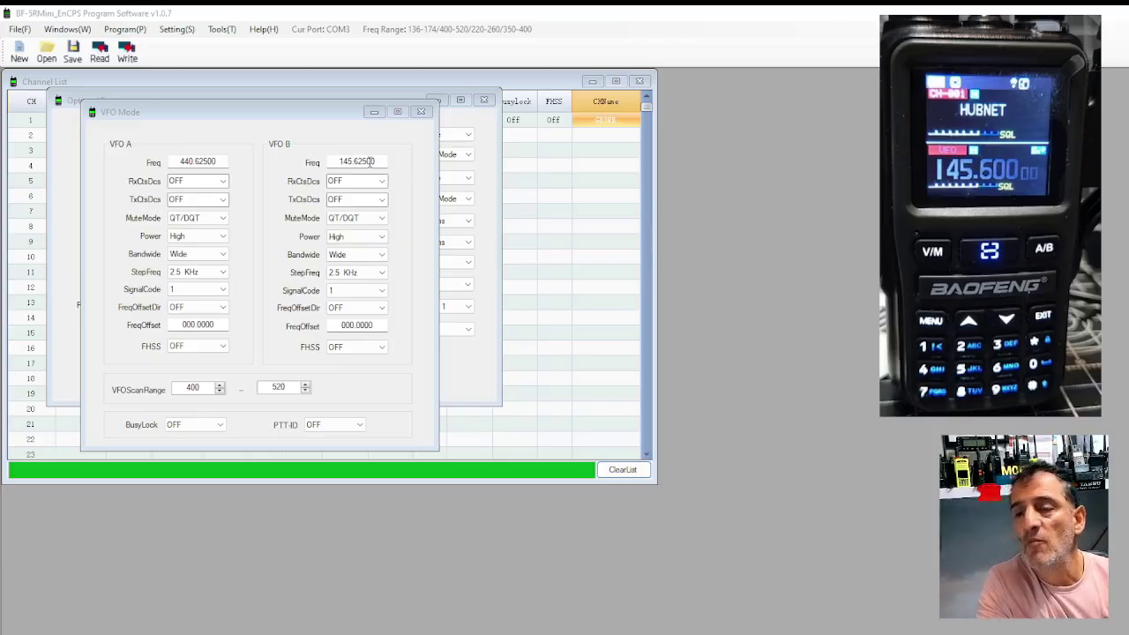
Close the VFO Mode window and glance through the Program and File menus.
click(420, 111)
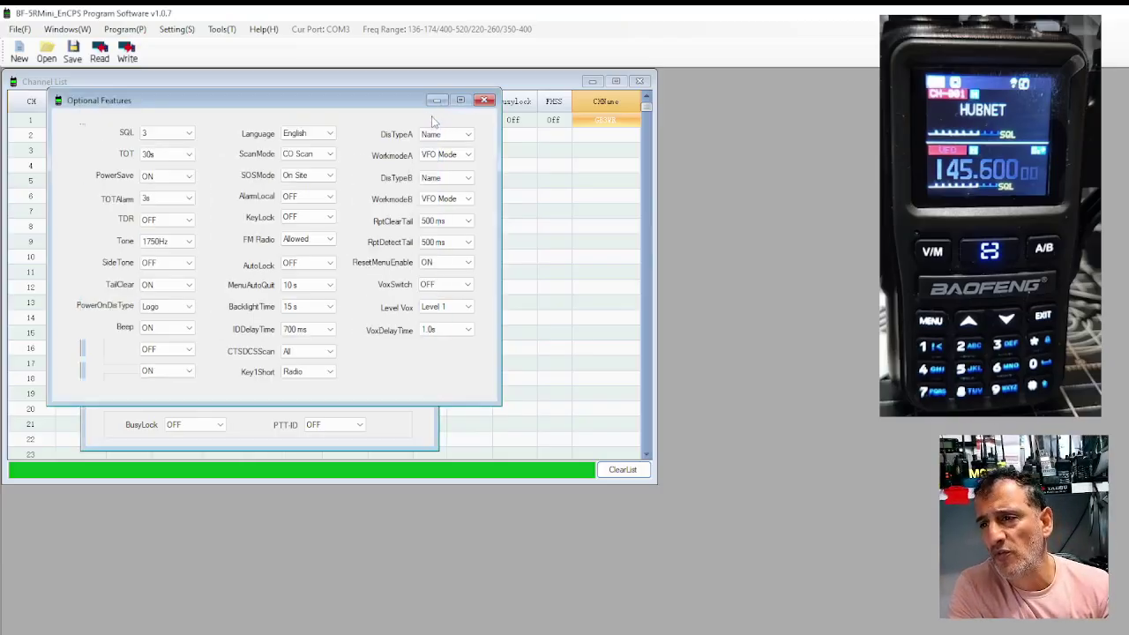
click(125, 29)
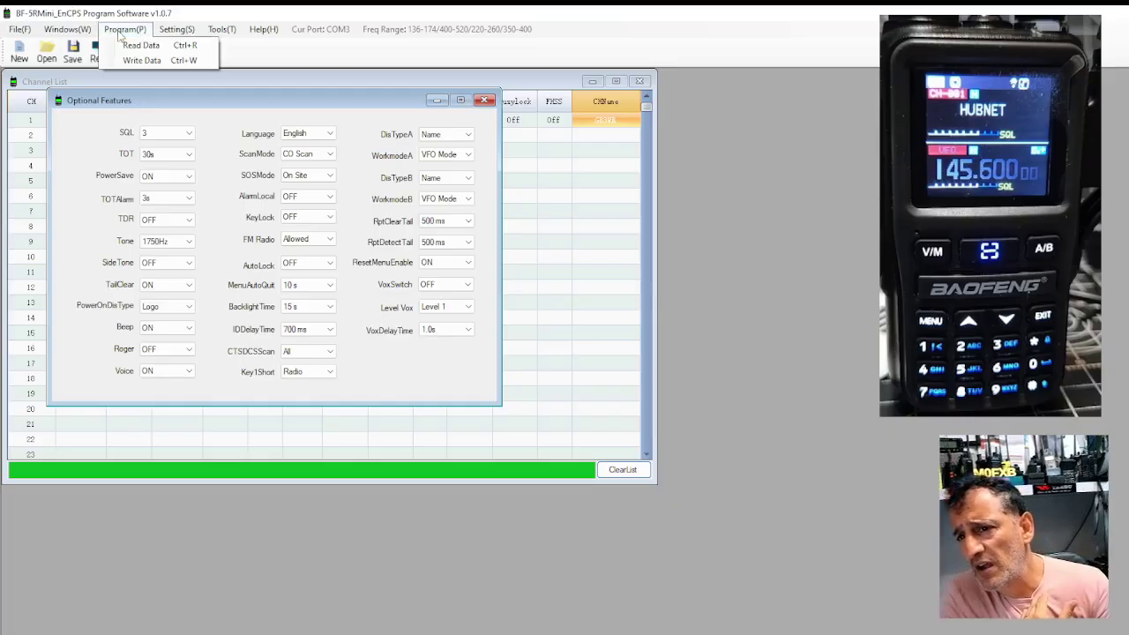
mouse_move(41, 33)
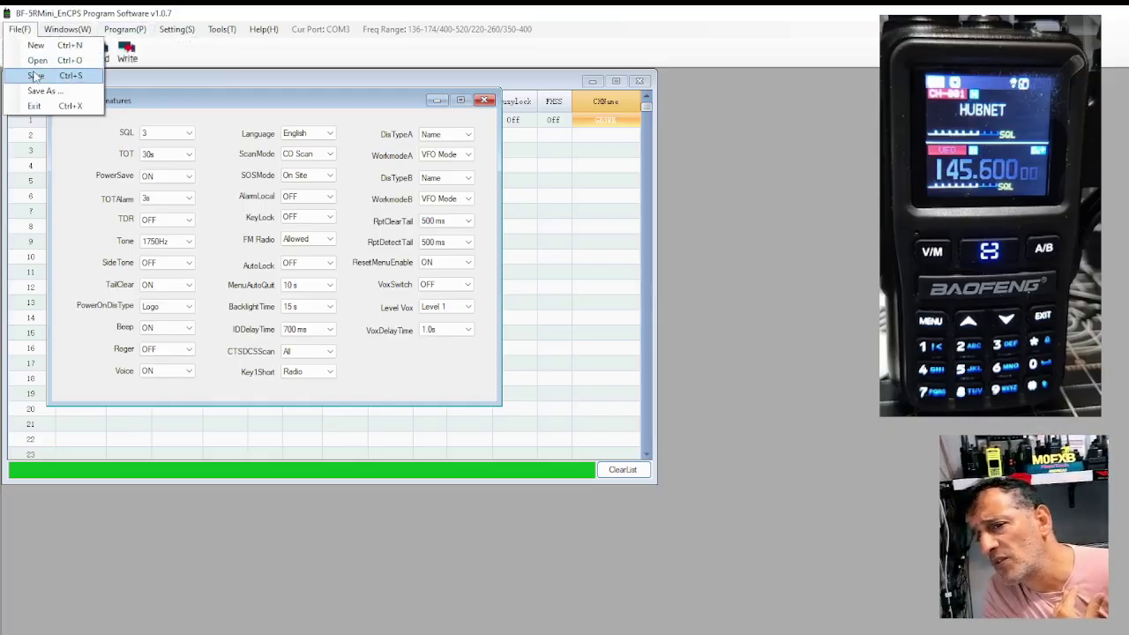